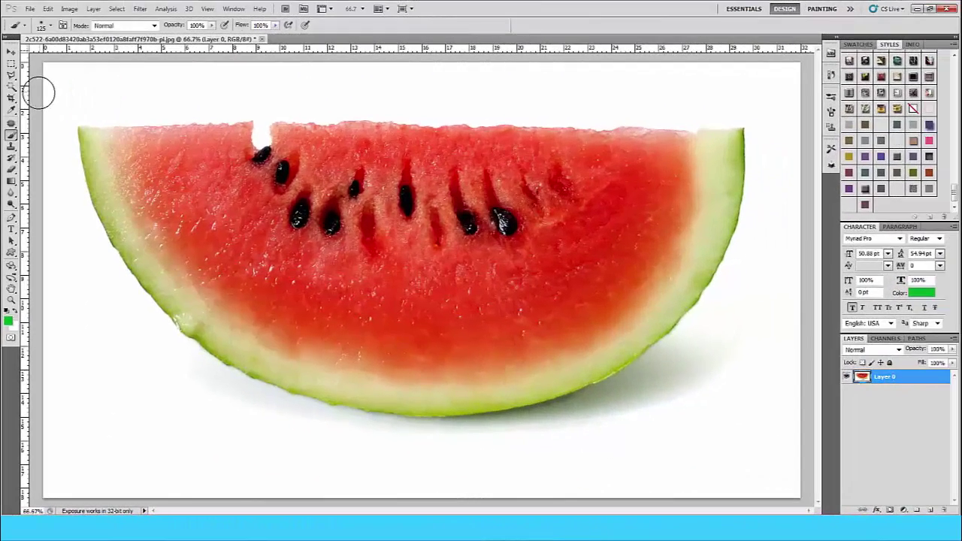
- Select the white background and the shadow under the watermelon with the Magic Wand
left_click(12, 89)
left_click(77, 78)
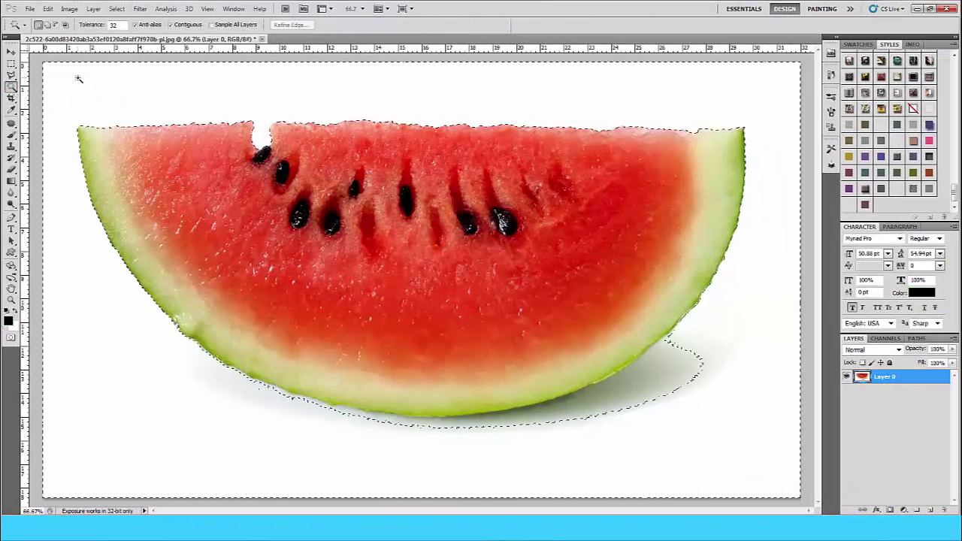
left_click(685, 367, "shift")
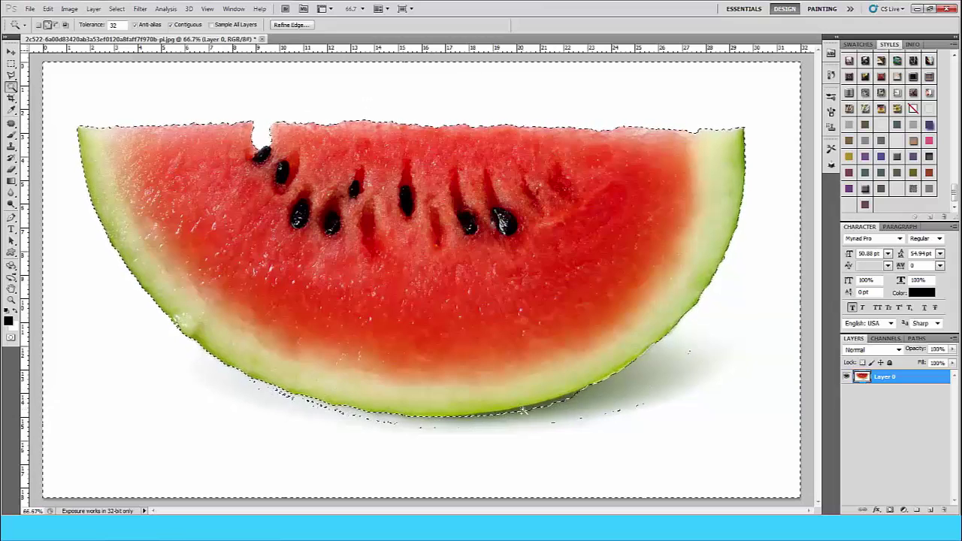
right_click(12, 88)
left_click(60, 91)
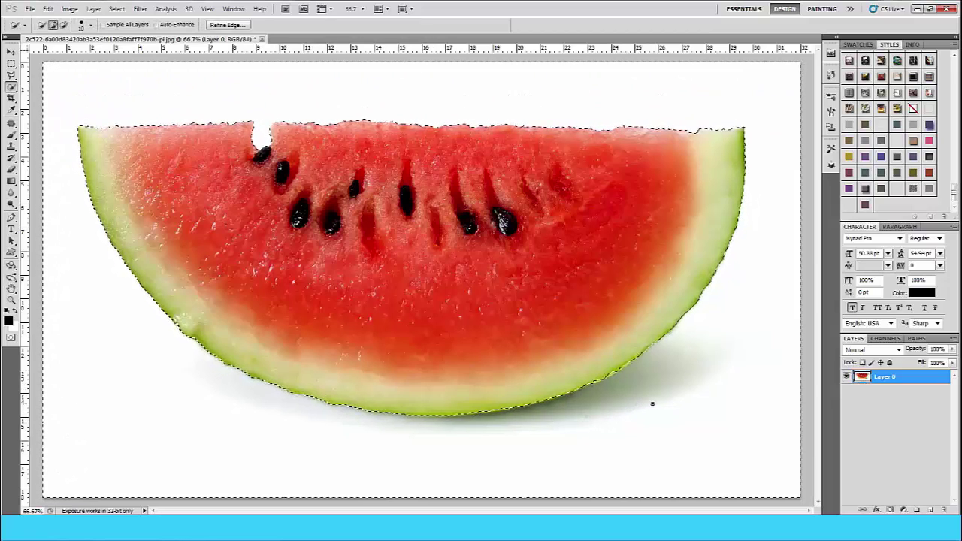
- Invert the selection, copy the watermelon onto Layer 1, and hide Layer 0
left_click(11, 52)
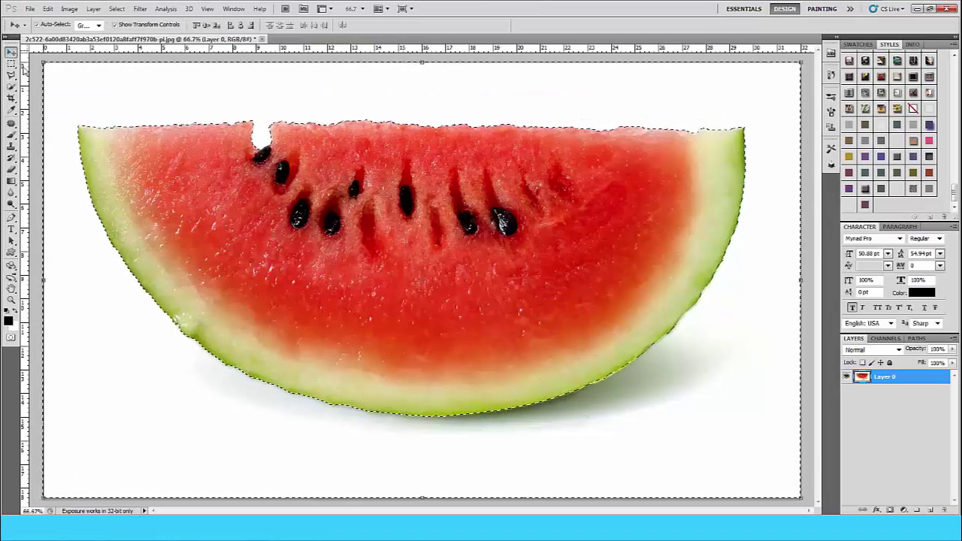
key("ctrl+j")
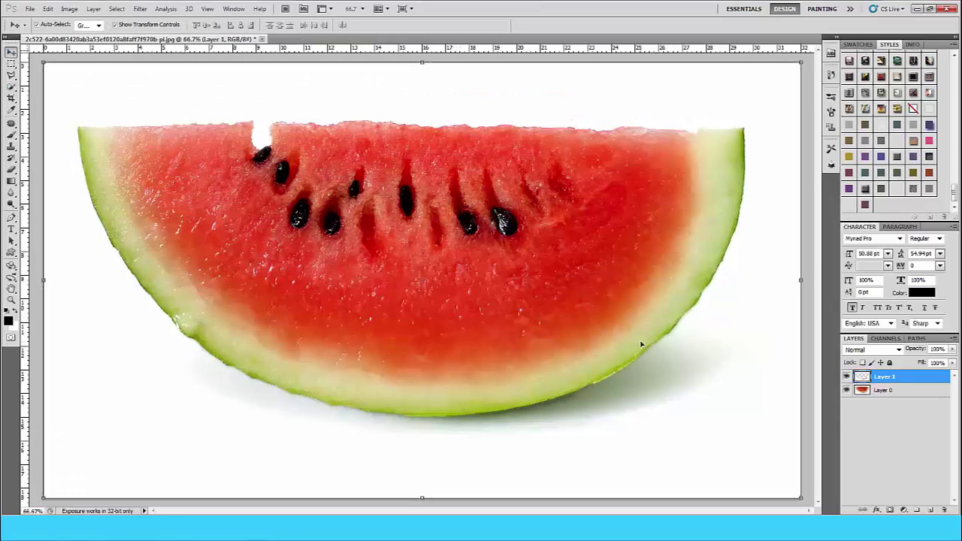
key("ctrl+z")
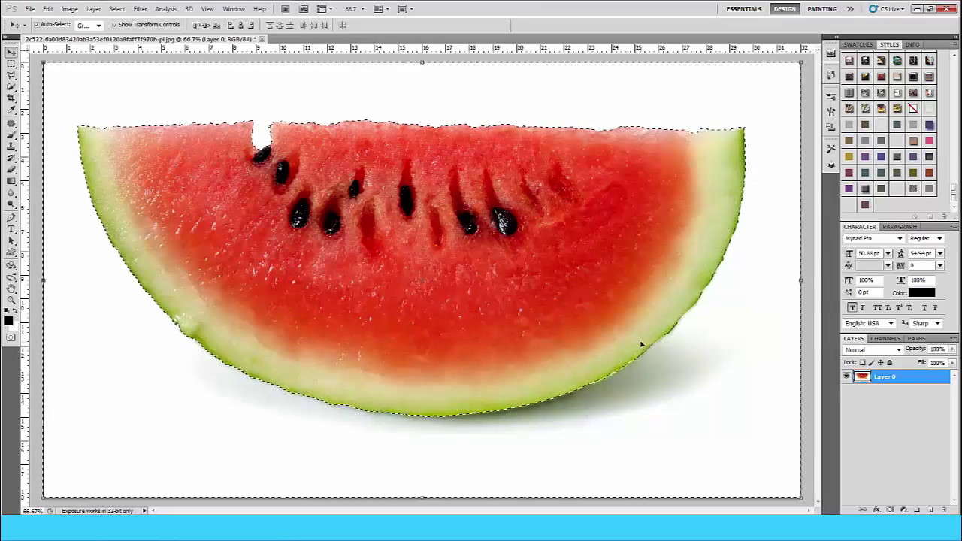
key("ctrl+shift+i")
key("ctrl+j")
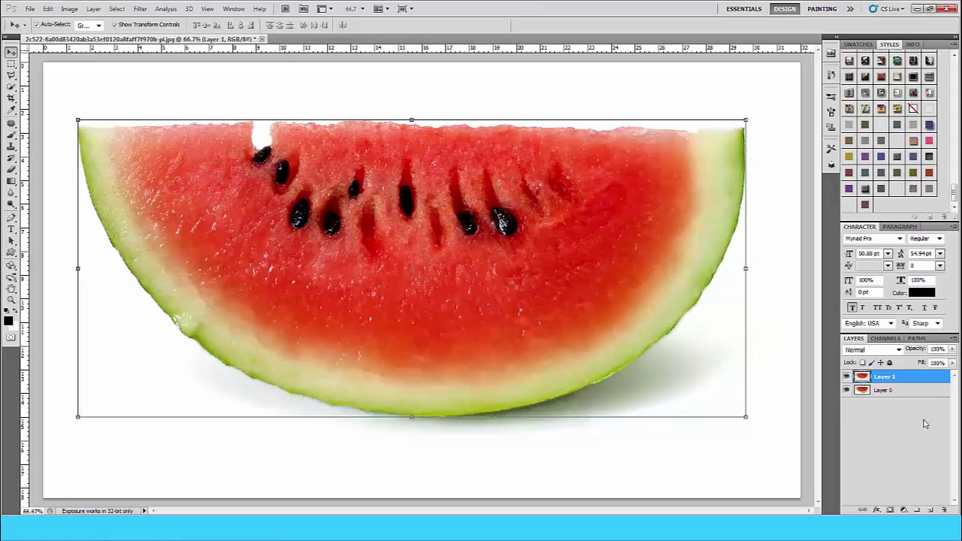
left_click(847, 391)
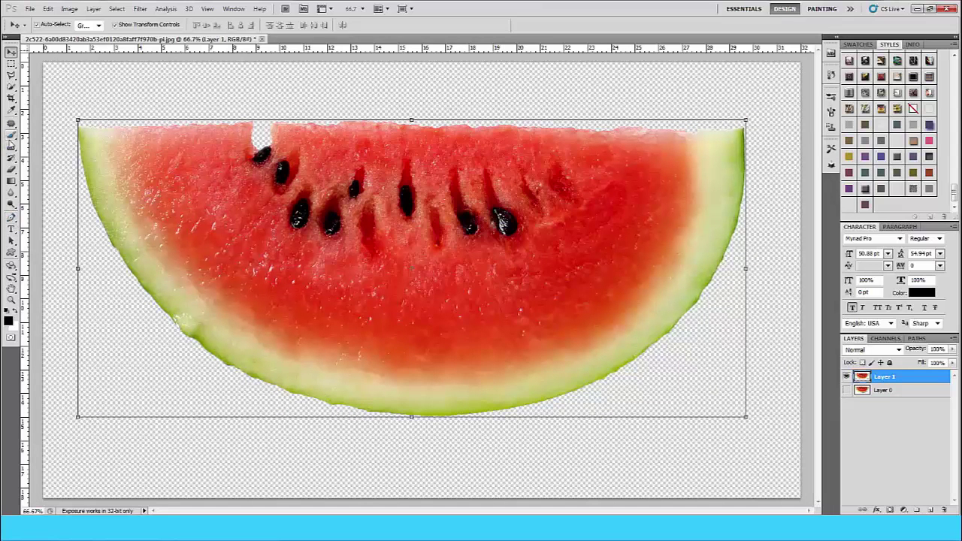
left_click(12, 136)
- Erase the red flesh along the slice's top-left and right edges with a soft eraser
left_click(10, 173)
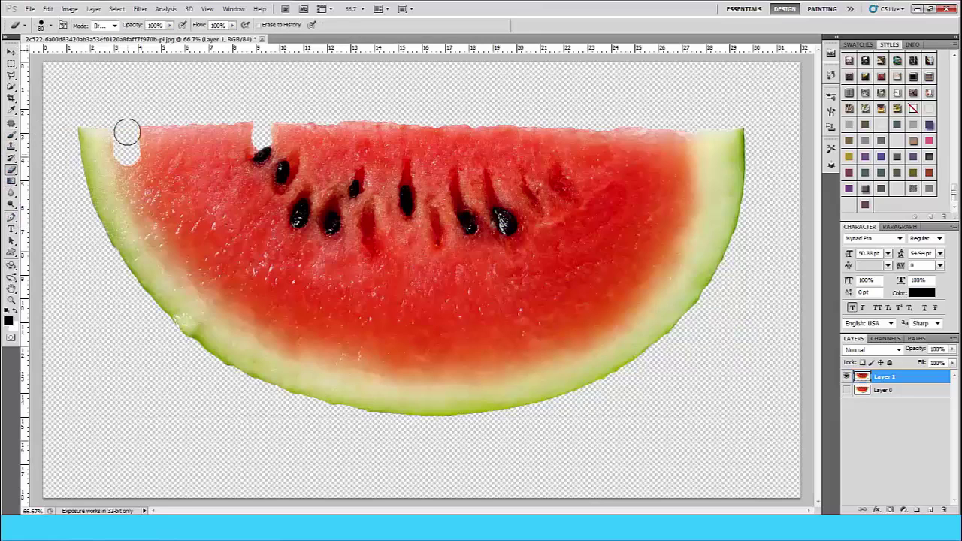
left_click(42, 24)
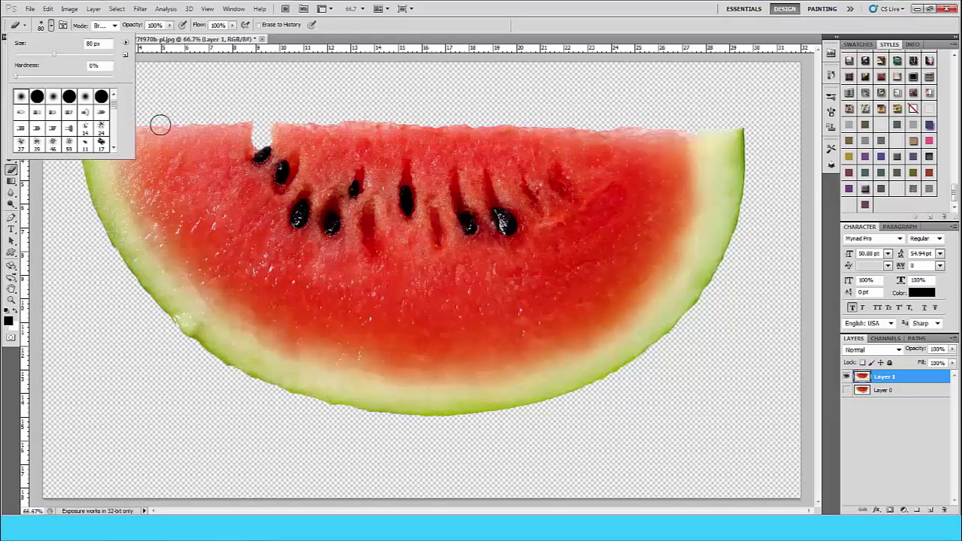
mouse_move(160, 125)
left_mouse_down()
mouse_move(150, 155)
mouse_move(125, 150)
mouse_move(146, 204)
mouse_move(135, 193)
mouse_move(208, 282)
mouse_move(249, 316)
mouse_move(299, 337)
mouse_move(266, 336)
mouse_move(393, 365)
mouse_move(527, 364)
left_mouse_up()
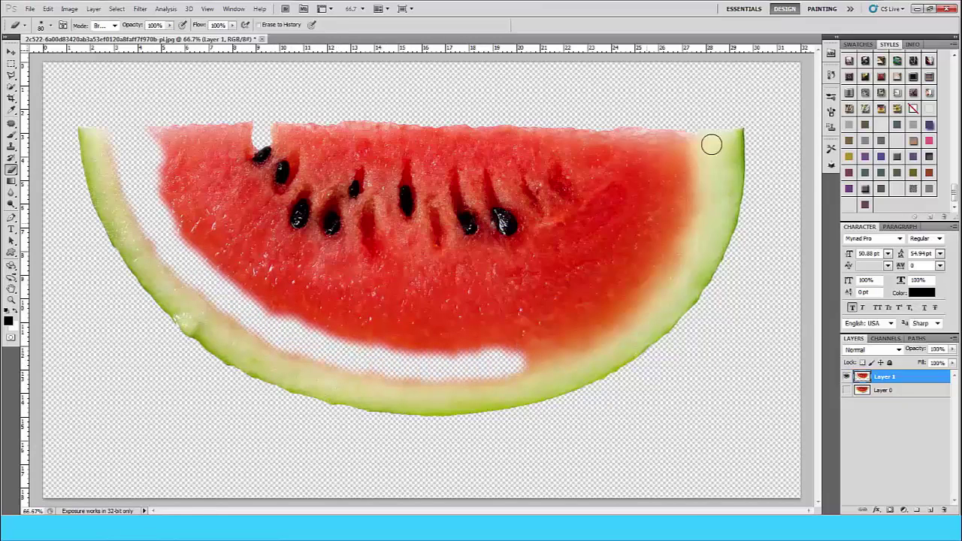
mouse_move(682, 131)
left_mouse_down()
mouse_move(685, 200)
mouse_move(685, 140)
left_mouse_up()
mouse_move(680, 173)
left_mouse_down()
mouse_move(657, 254)
mouse_move(604, 309)
mouse_move(546, 348)
mouse_move(493, 364)
left_mouse_up()
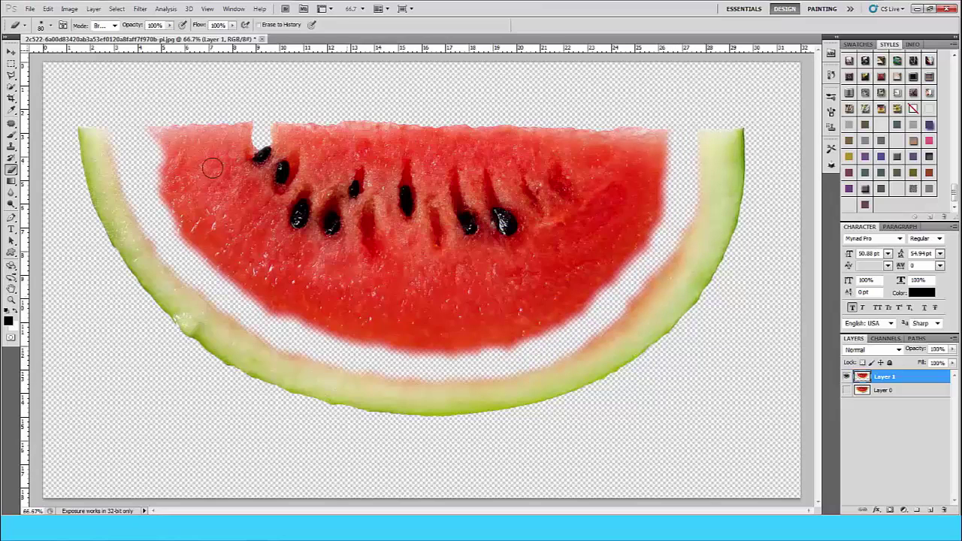
mouse_move(169, 130)
left_mouse_down()
mouse_move(655, 136)
mouse_move(531, 343)
left_mouse_up()
- Erase the remaining flesh, then clean the pinkish fringe off the rind's inner edge
left_click(43, 25)
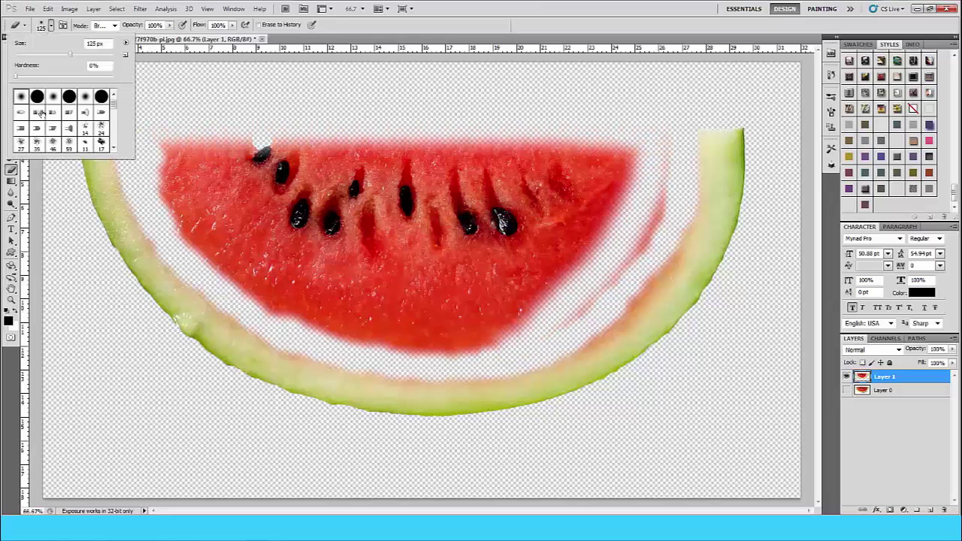
double_click(30, 97)
mouse_move(182, 146)
left_mouse_down()
mouse_move(636, 142)
mouse_move(652, 185)
mouse_move(589, 289)
left_mouse_up()
mouse_move(557, 323)
left_mouse_down()
mouse_move(429, 331)
mouse_move(142, 142)
mouse_move(218, 254)
mouse_move(300, 308)
mouse_move(505, 326)
mouse_move(624, 159)
mouse_move(404, 177)
mouse_move(204, 154)
mouse_move(505, 215)
mouse_move(512, 286)
mouse_move(275, 218)
mouse_move(505, 223)
mouse_move(356, 262)
left_mouse_up()
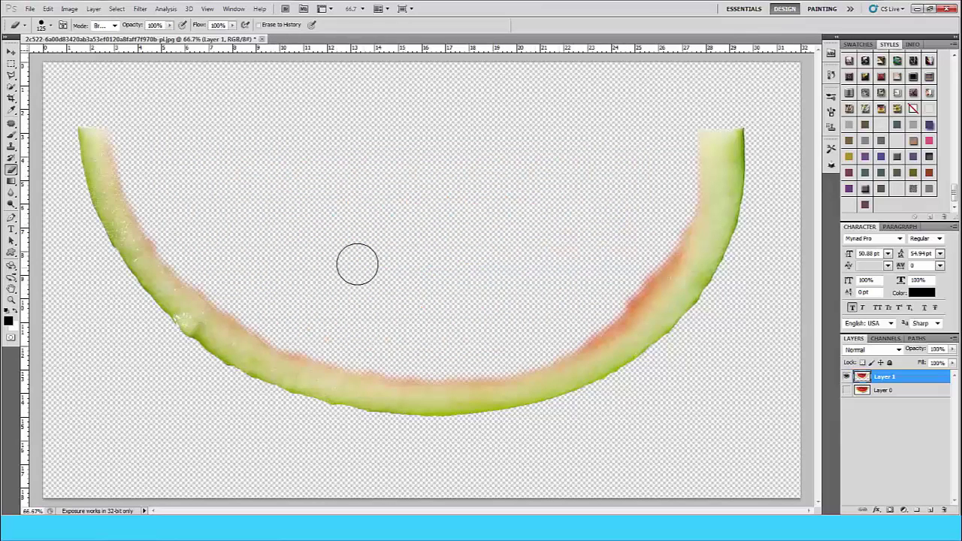
key("bracketleft")
key("bracketleft")
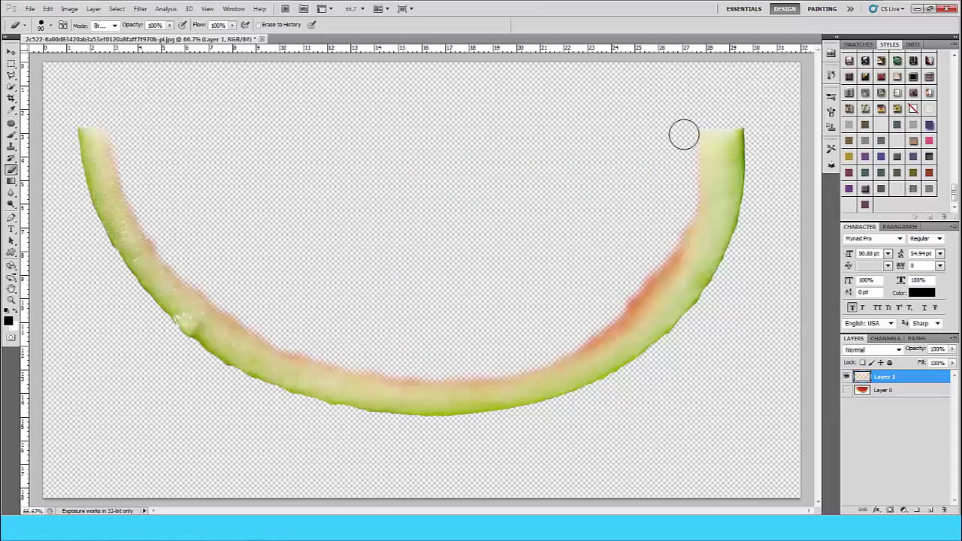
left_click_drag(644, 260, 597, 312)
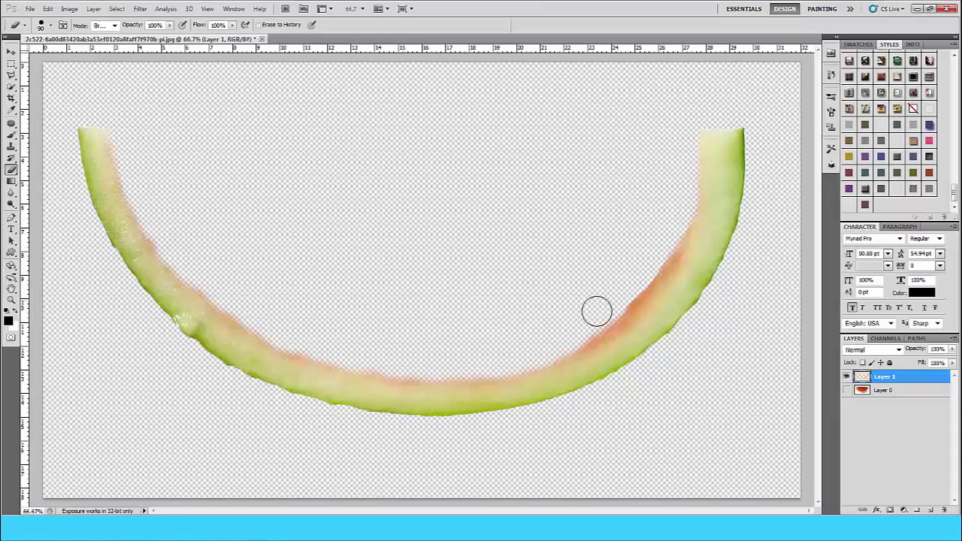
mouse_move(160, 226)
left_mouse_down()
mouse_move(206, 281)
mouse_move(307, 341)
mouse_move(441, 366)
mouse_move(551, 341)
left_mouse_up()
- Create a new 1920 × 1080 document
left_click(10, 53)
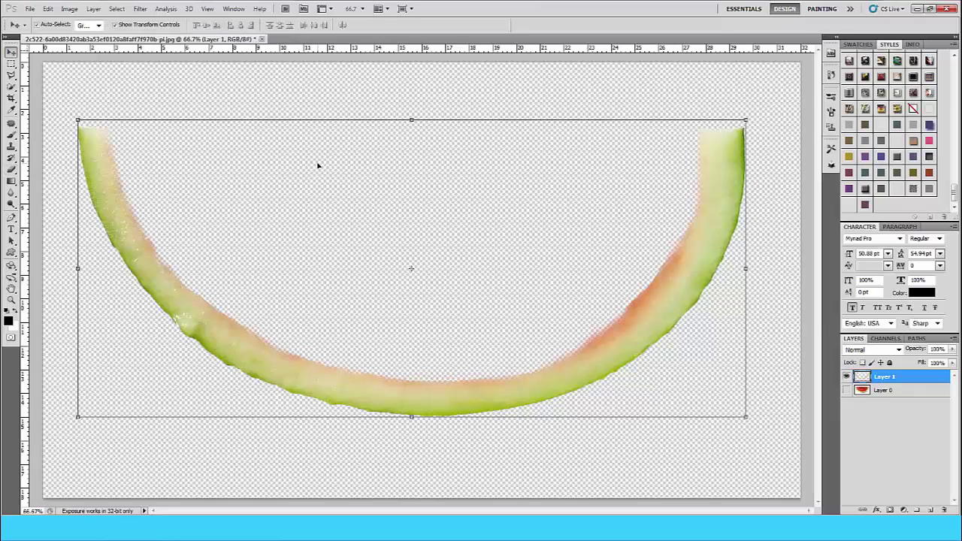
left_click(318, 227)
left_click(30, 9)
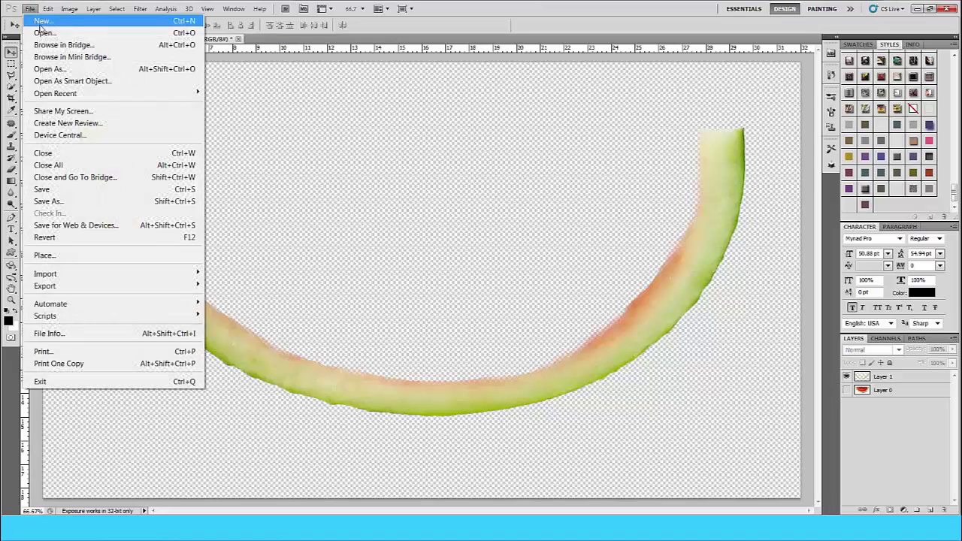
left_click(46, 19)
type("00")
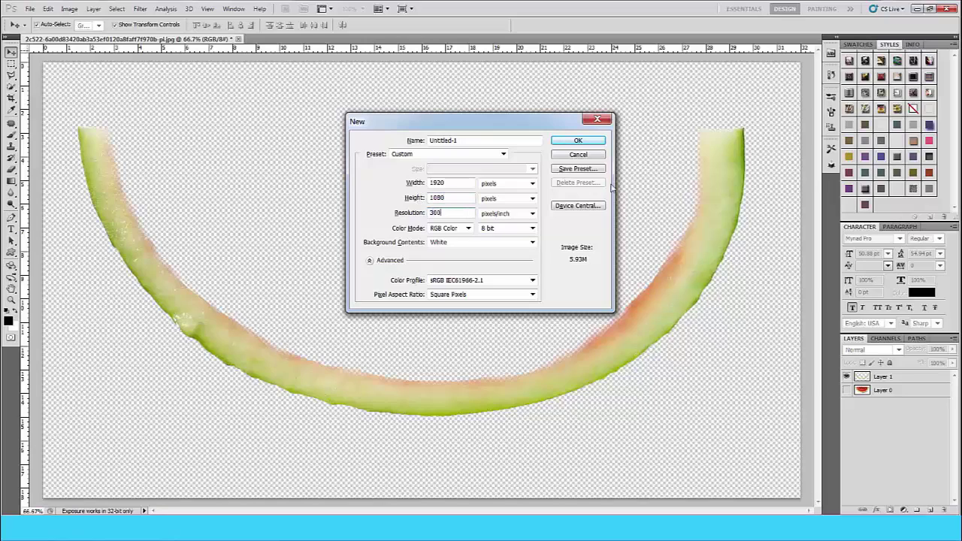
left_click(583, 143)
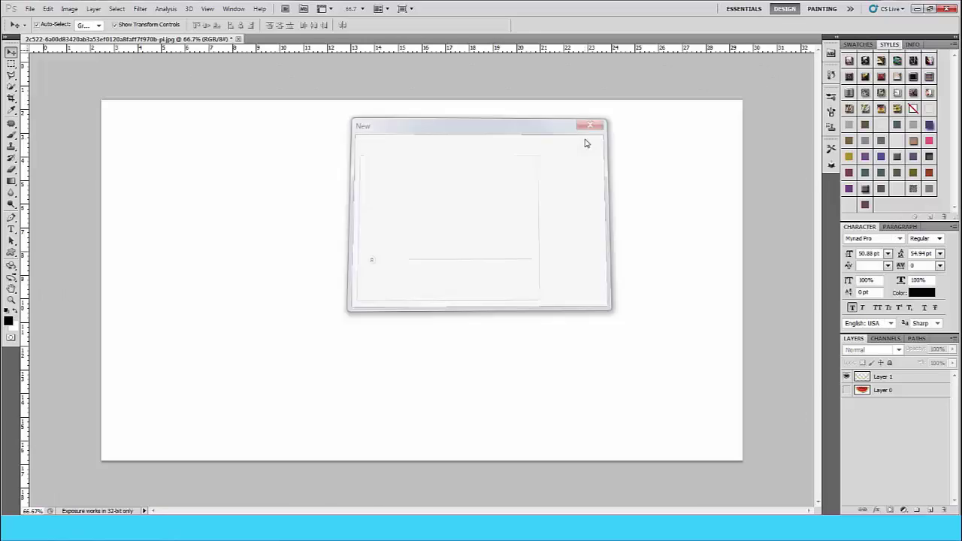
- Drag the rind layer into the new document and start scaling it down
left_click(56, 39)
left_click_drag(105, 179, 324, 199)
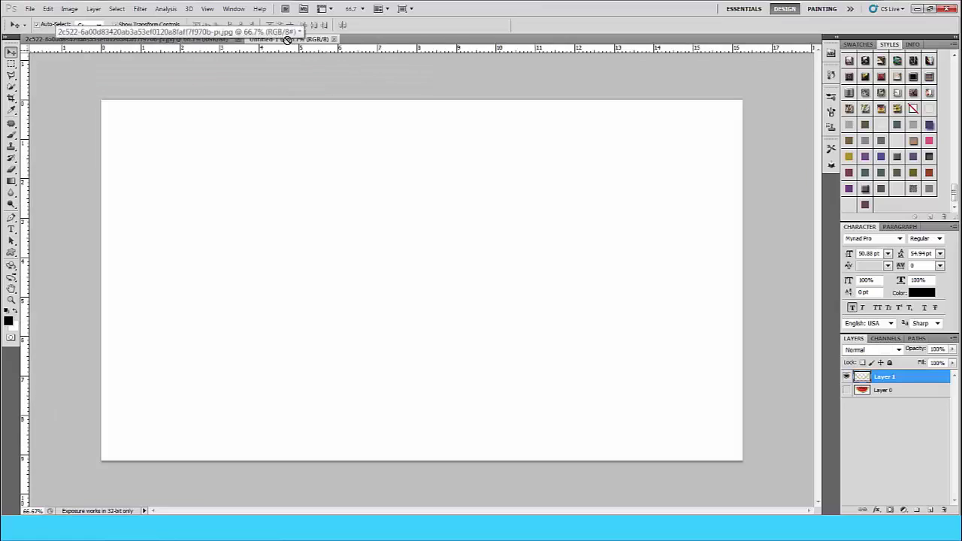
key("ctrl+minus")
key("ctrl+minus")
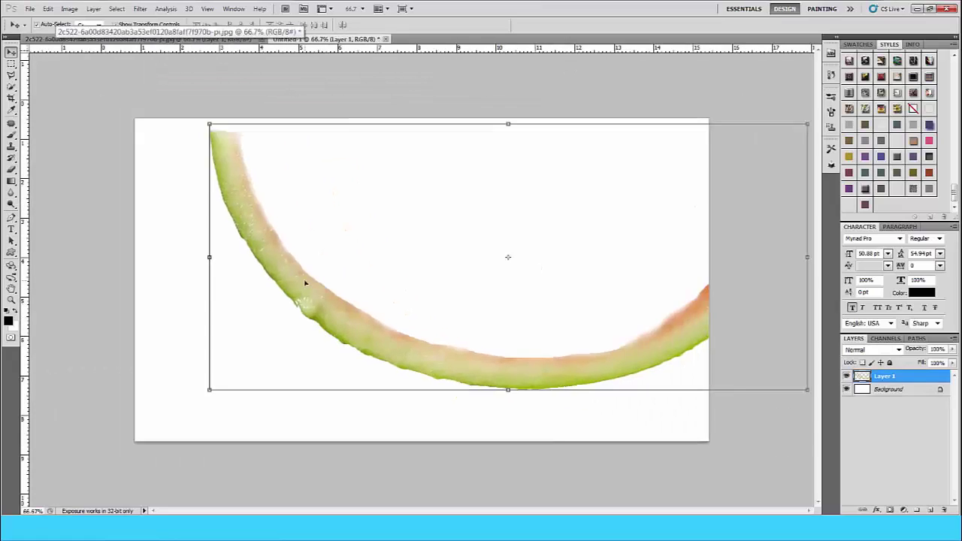
mouse_move(640, 190)
left_mouse_down()
mouse_move(471, 271)
mouse_move(494, 289)
left_mouse_up()
left_click_drag(449, 323, 479, 304)
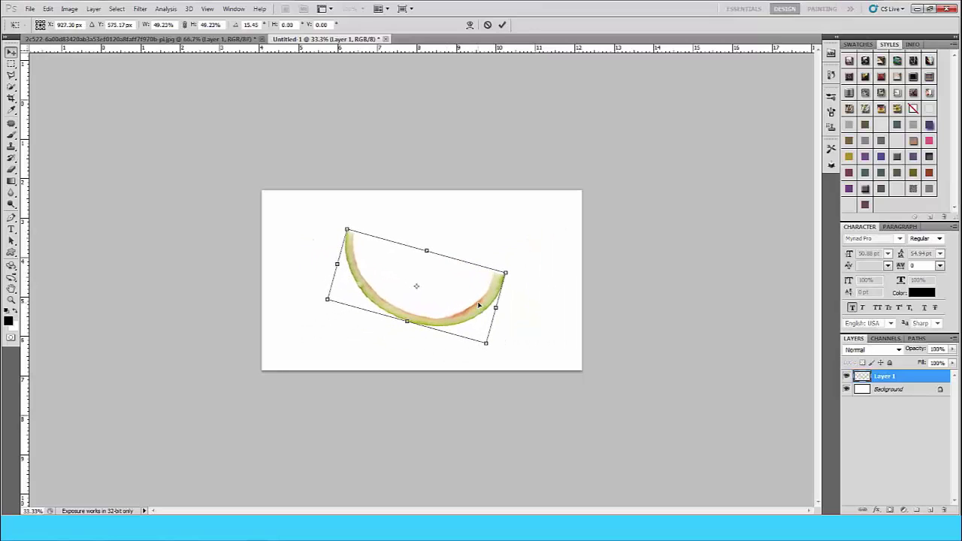
key("Escape")
key("ctrl+0")
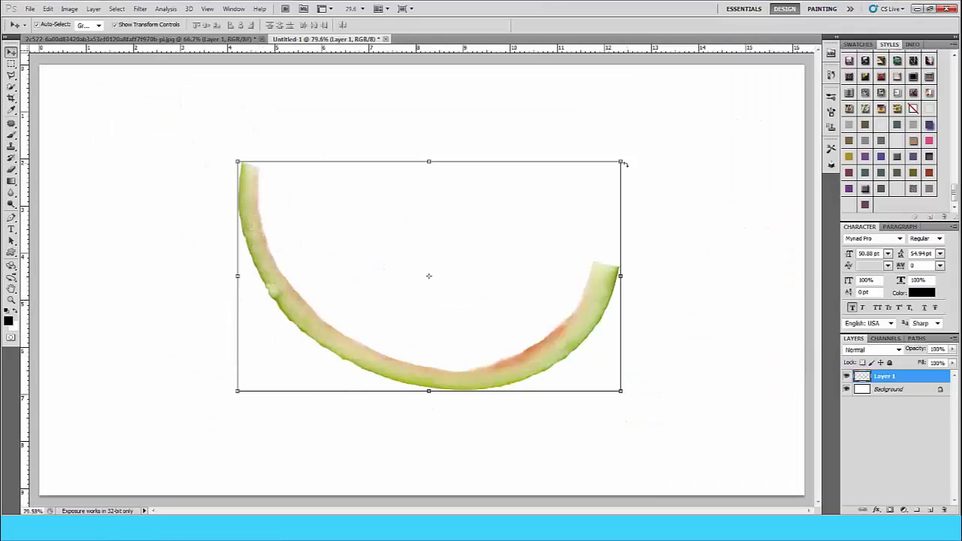
- Shrink the rind to about 85%, tilt it slightly counterclockwise, and commit
left_click_drag(623, 161, 565, 199)
left_click_drag(555, 290, 562, 286)
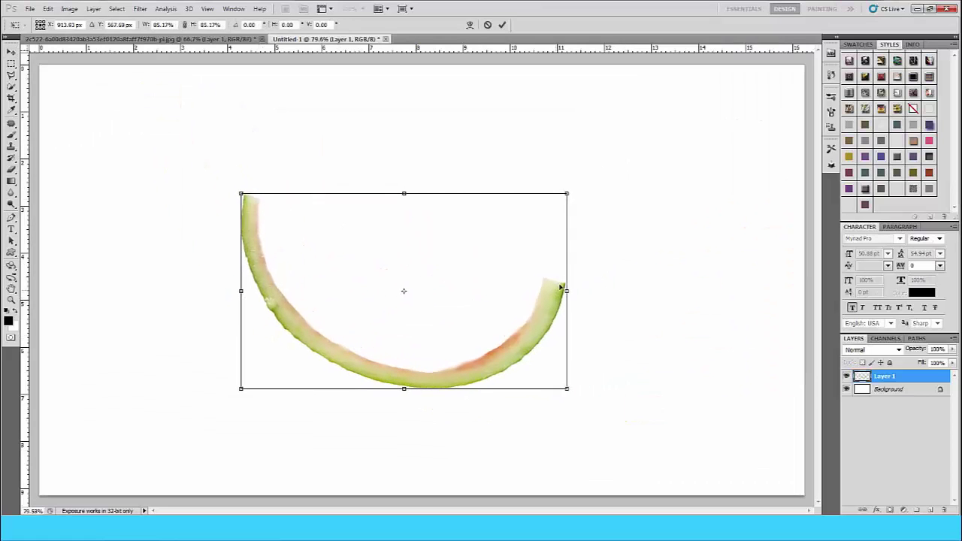
left_click_drag(587, 396, 599, 383)
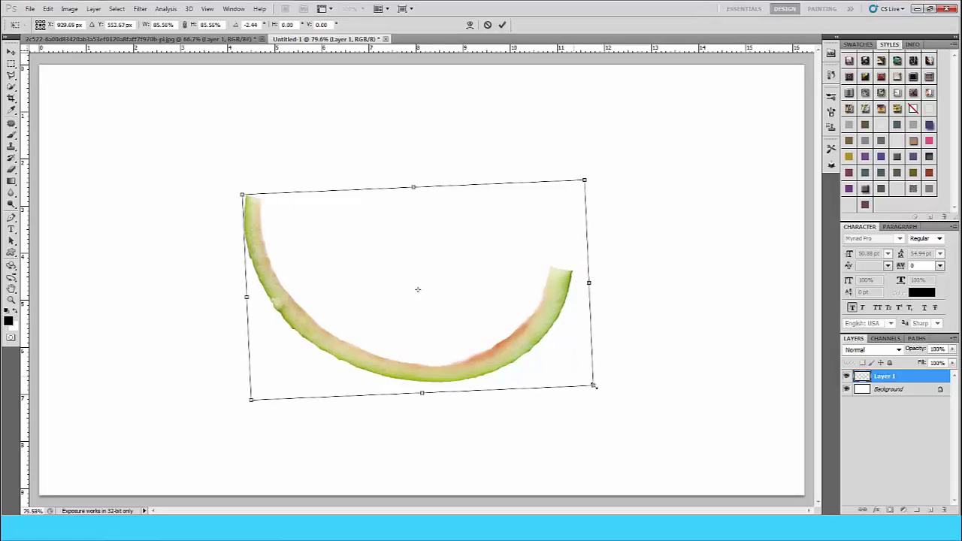
left_click(503, 26)
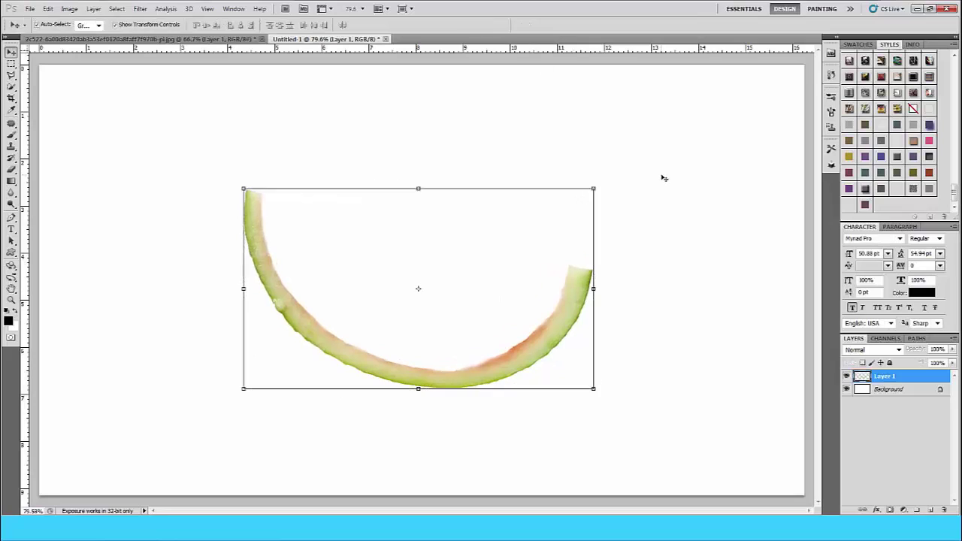
left_click(580, 380)
left_click(559, 344)
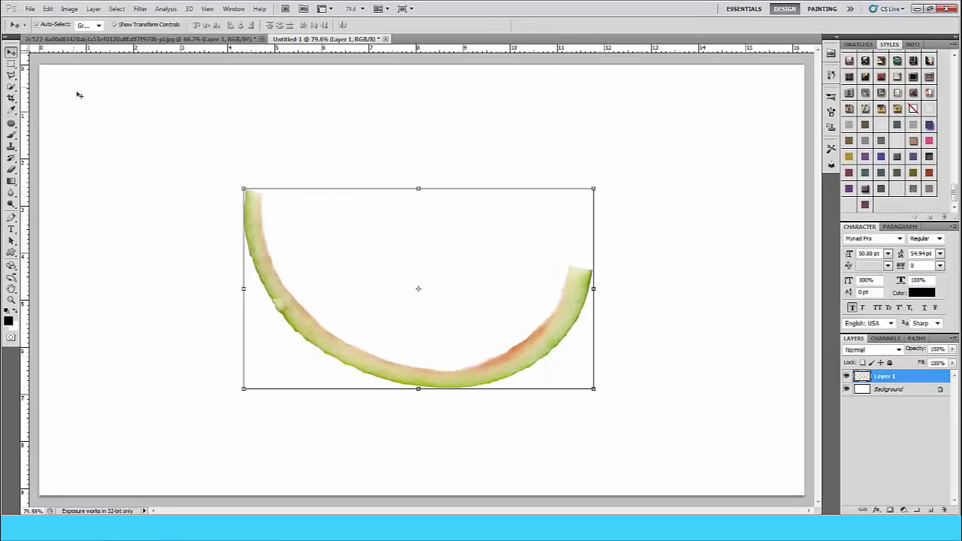
- Fill the Background layer with a radial white-to-grey gradient
left_click(903, 391)
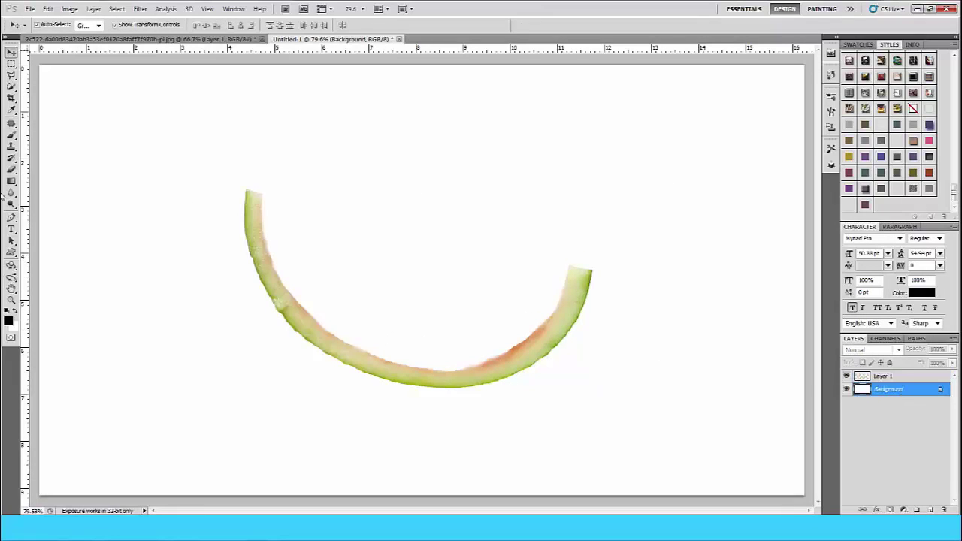
left_click(11, 180)
left_click(73, 25)
scroll(98, 91, "down", 2)
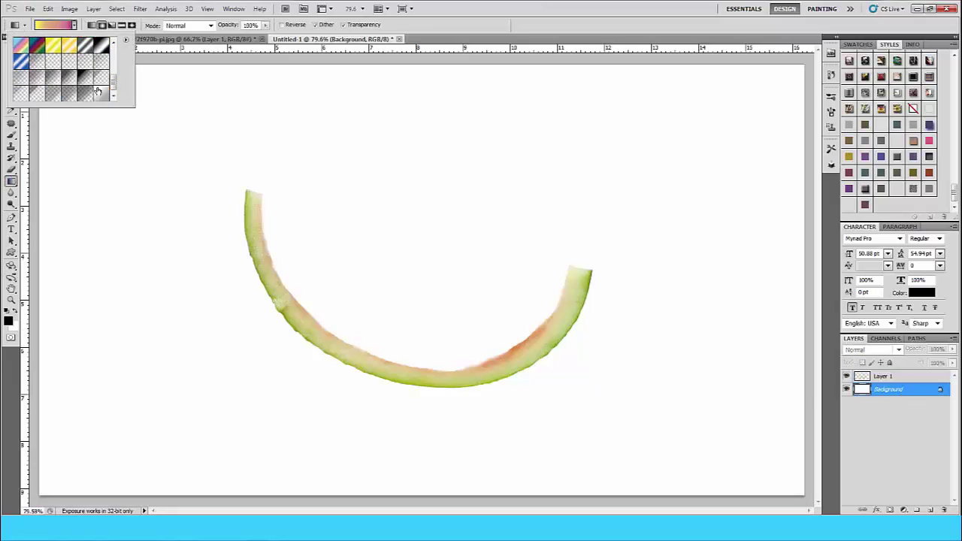
mouse_move(355, 236)
left_mouse_down()
mouse_move(810, 237)
mouse_move(819, 247)
left_mouse_up()
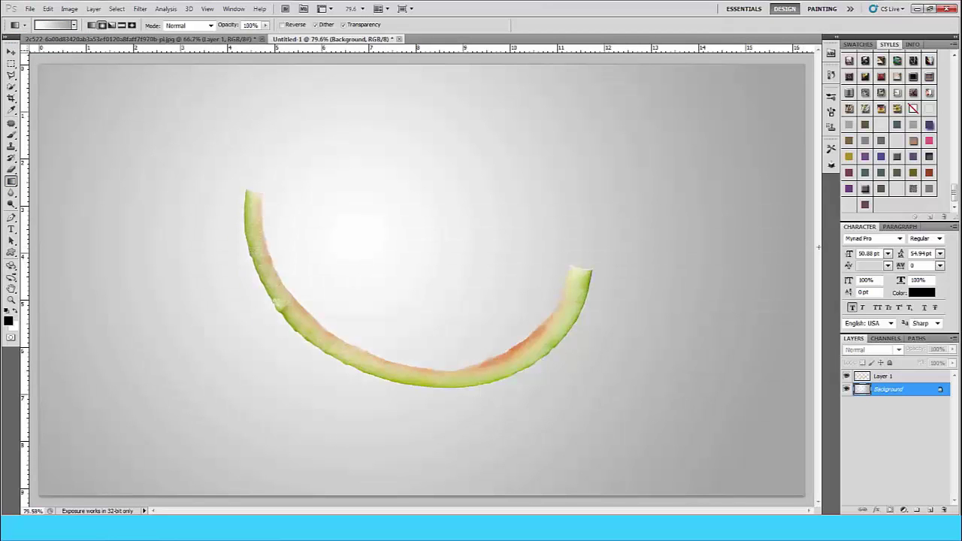
- Rotate the rind on Layer 1 slightly clockwise and commit
left_click(11, 51)
left_click(257, 210)
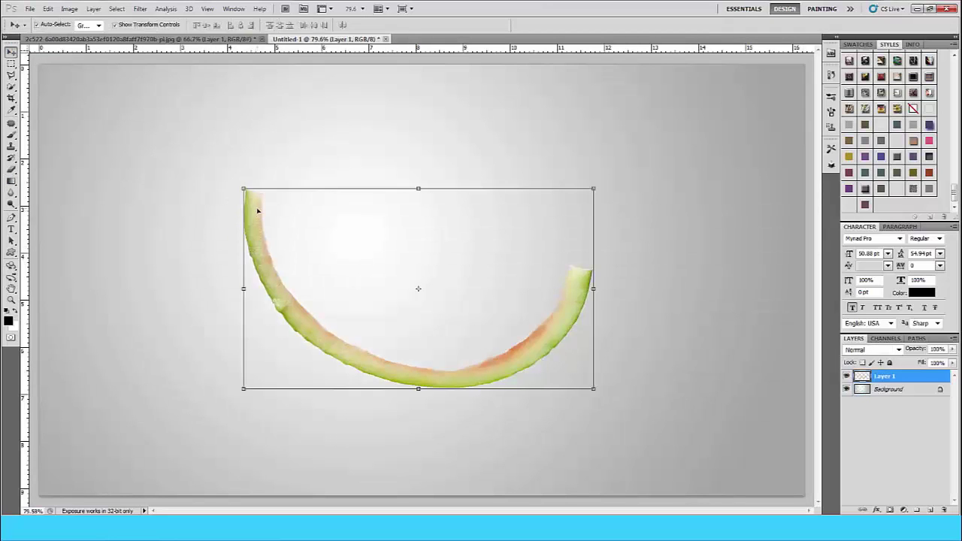
left_click_drag(599, 185, 516, 195)
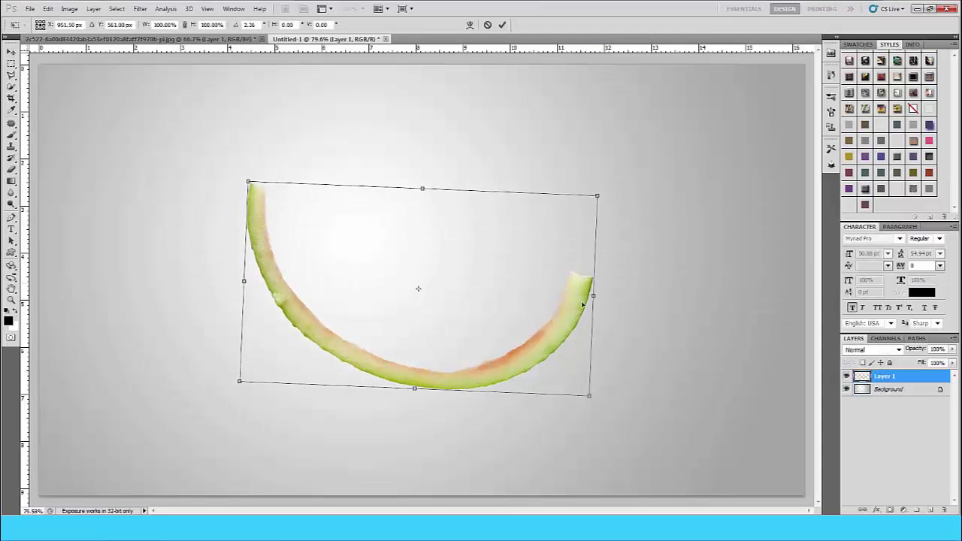
left_click(503, 25)
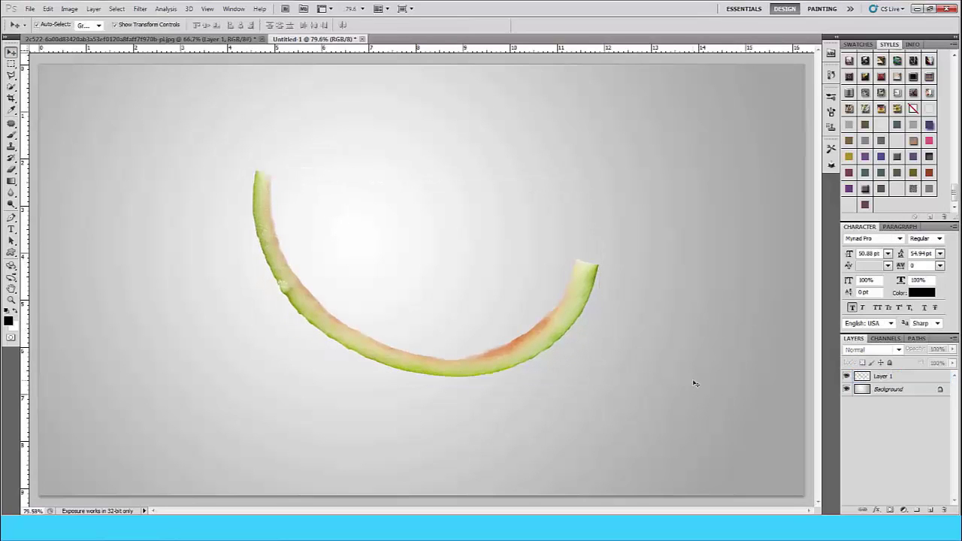
left_click(12, 134)
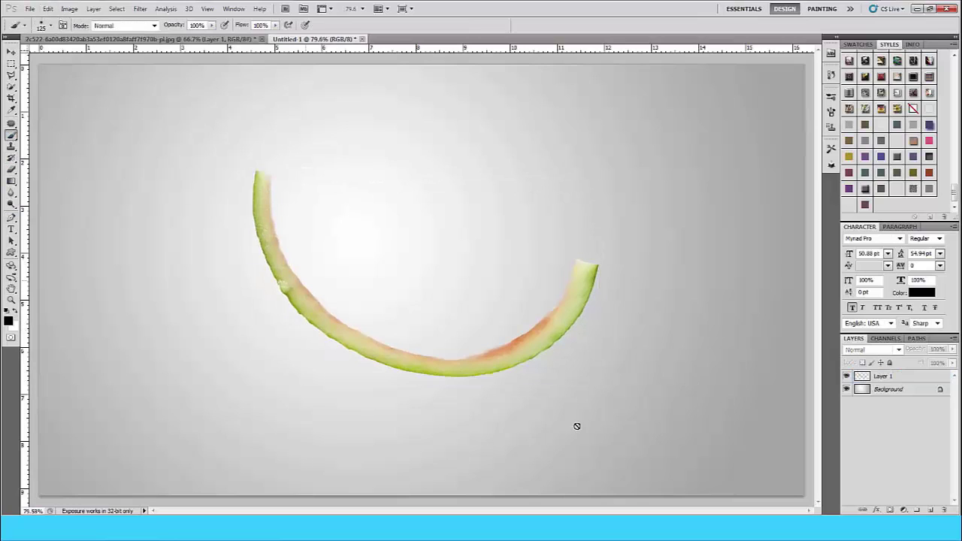
- Paint a soft dark shadow stroke on a new Layer 2 beneath the rind
left_click(895, 380)
left_click(931, 510, "ctrl")
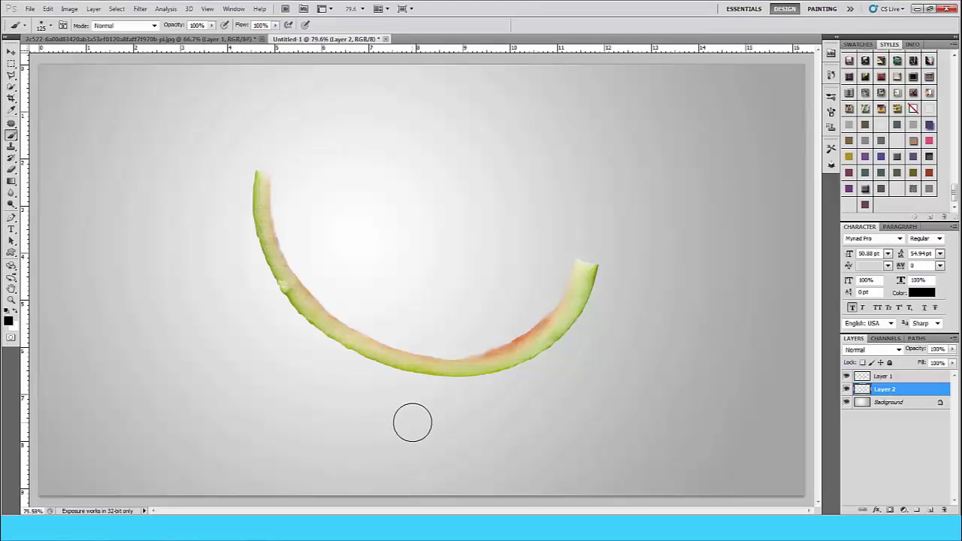
left_click_drag(409, 381, 479, 380)
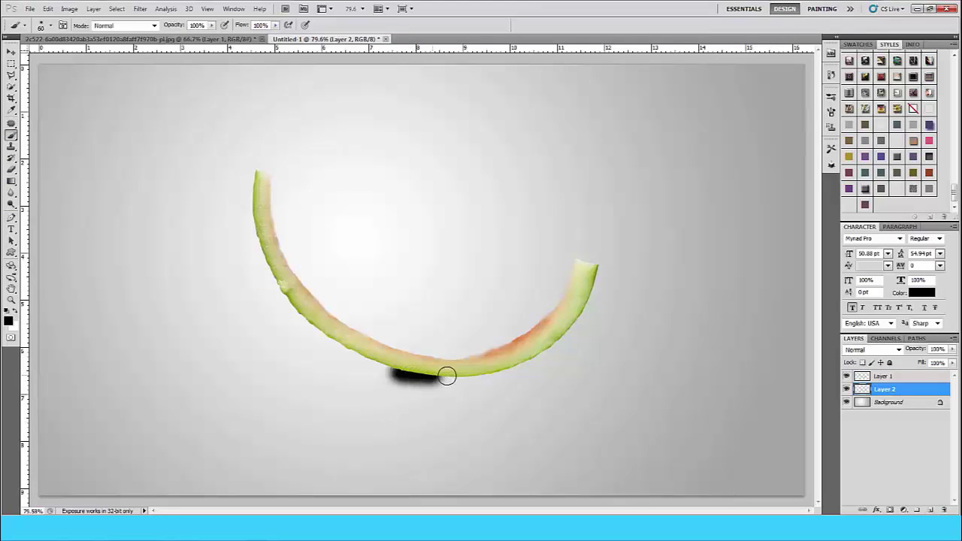
key("ctrl+z")
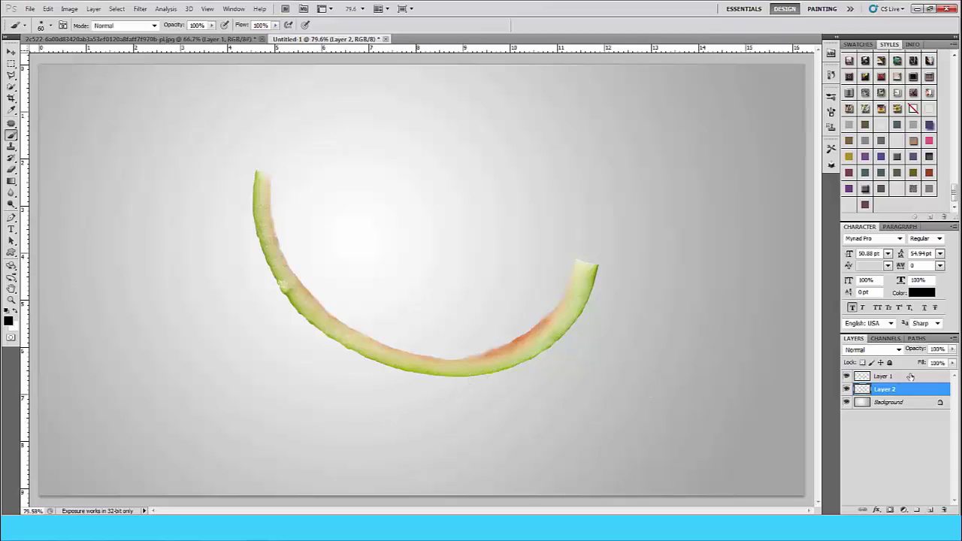
left_click_drag(384, 366, 454, 388)
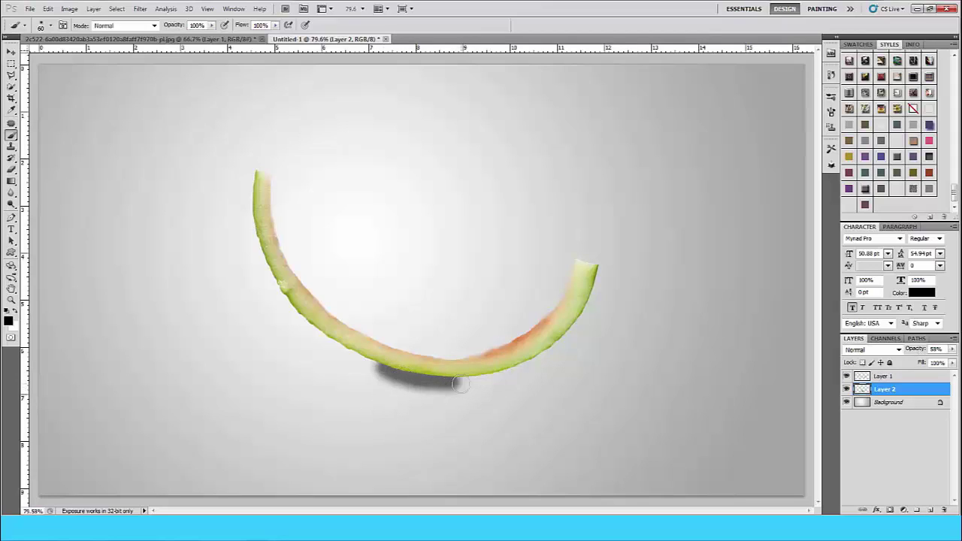
key("ctrl+z")
mouse_move(345, 364)
left_mouse_down()
mouse_move(526, 379)
mouse_move(331, 352)
left_mouse_up()
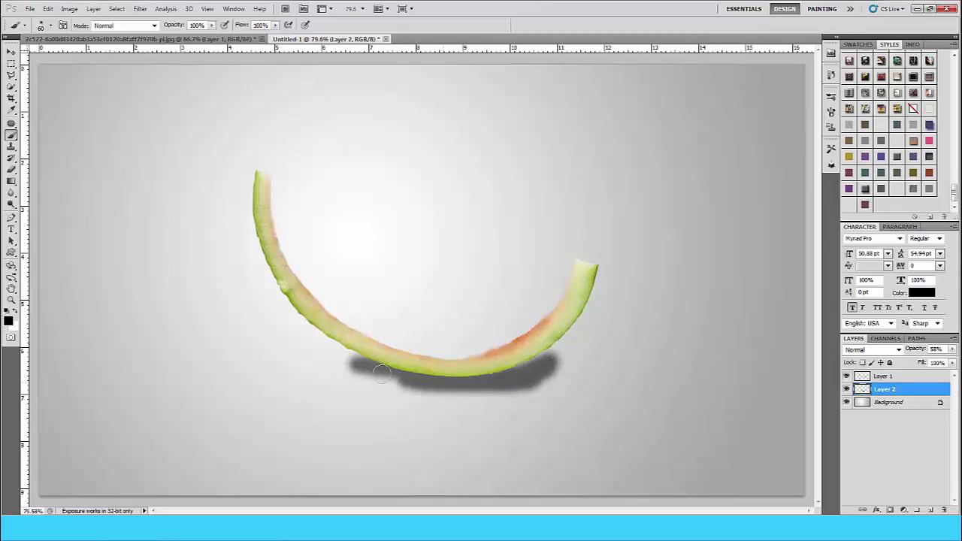
- Apply a Gaussian Blur of about 36 px to the shadow
left_click(140, 8)
mouse_move(199, 123)
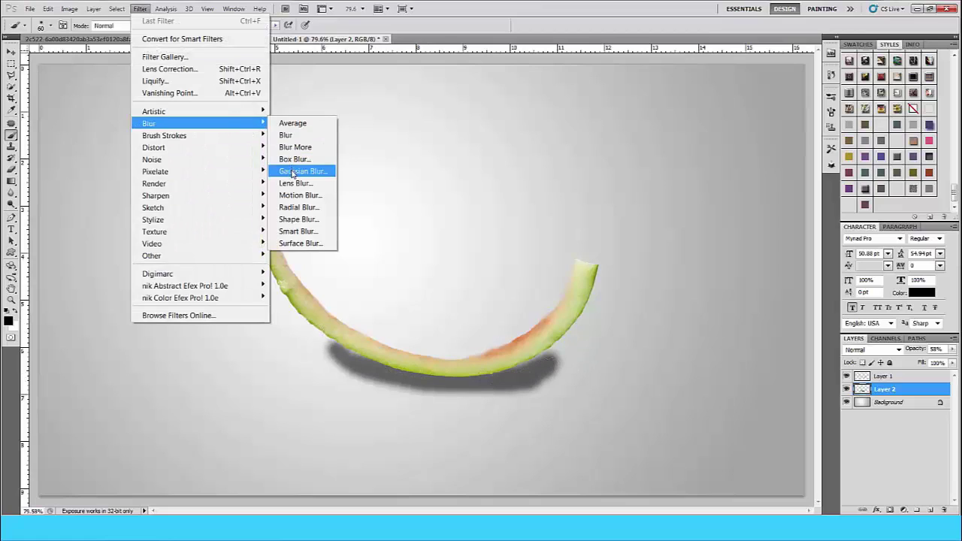
left_click(308, 172)
left_click_drag(594, 281, 620, 280)
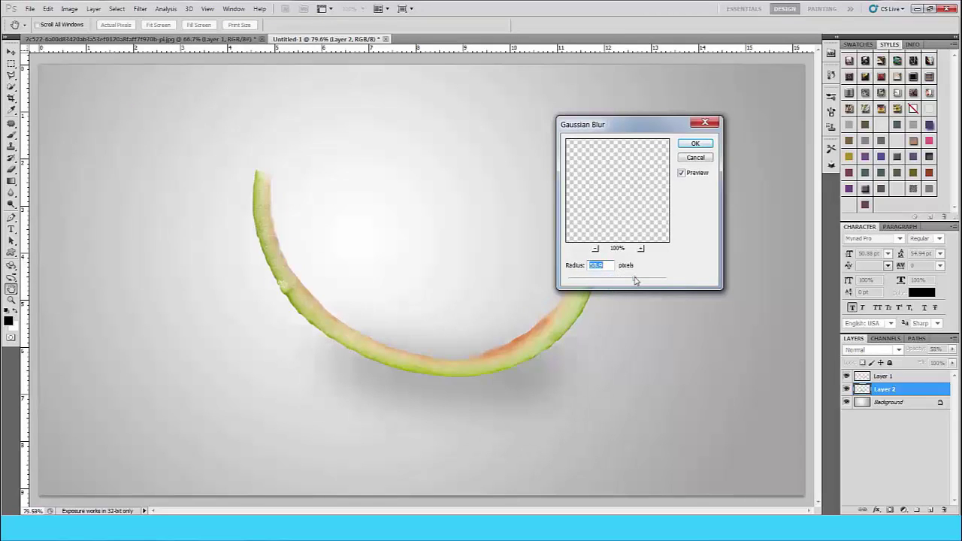
key("Return")
- Flatten the shadow to 66% height, widen it to 114%, and shift the rind right over it
key("v")
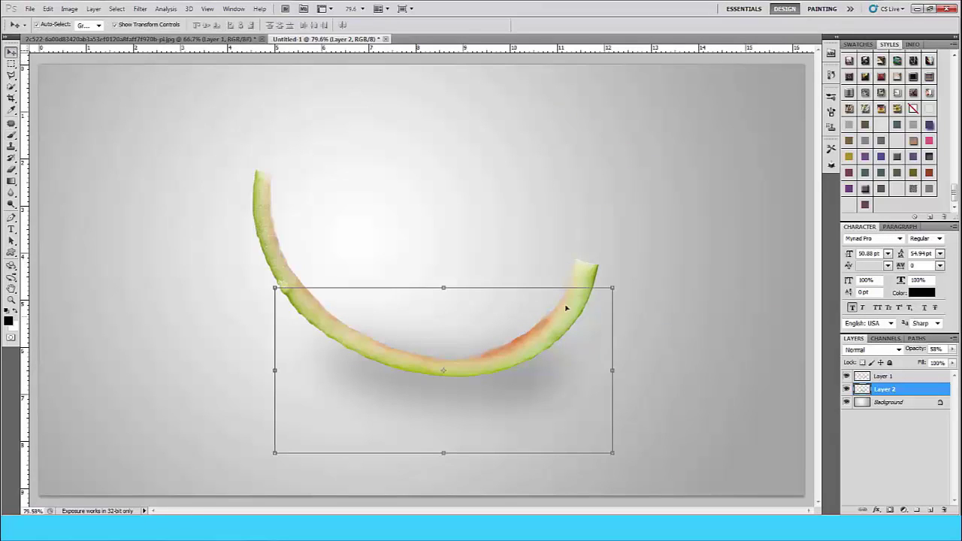
left_click_drag(444, 287, 444, 341)
mouse_move(447, 399)
left_mouse_down()
mouse_move(469, 394)
mouse_move(461, 394)
left_mouse_up()
left_click_drag(614, 383, 663, 384)
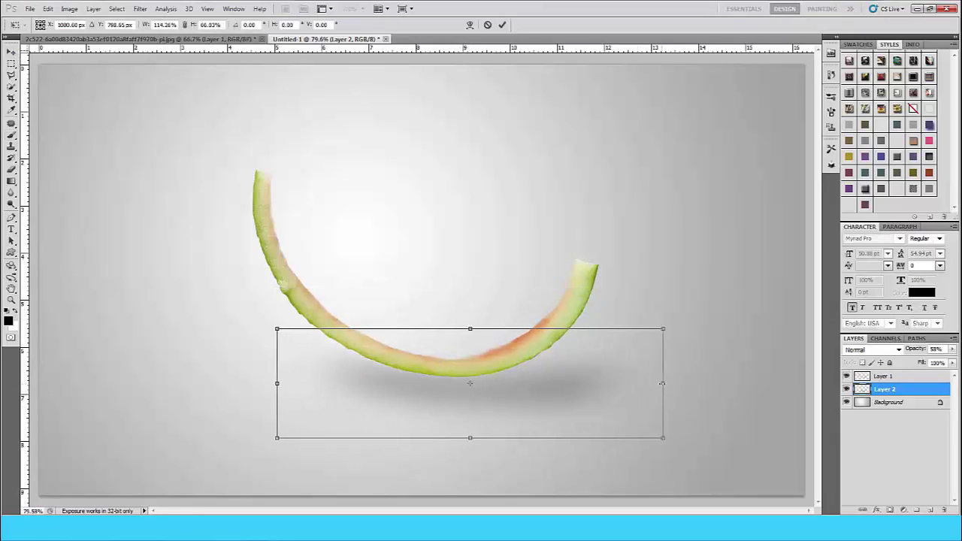
left_click_drag(569, 384, 550, 370)
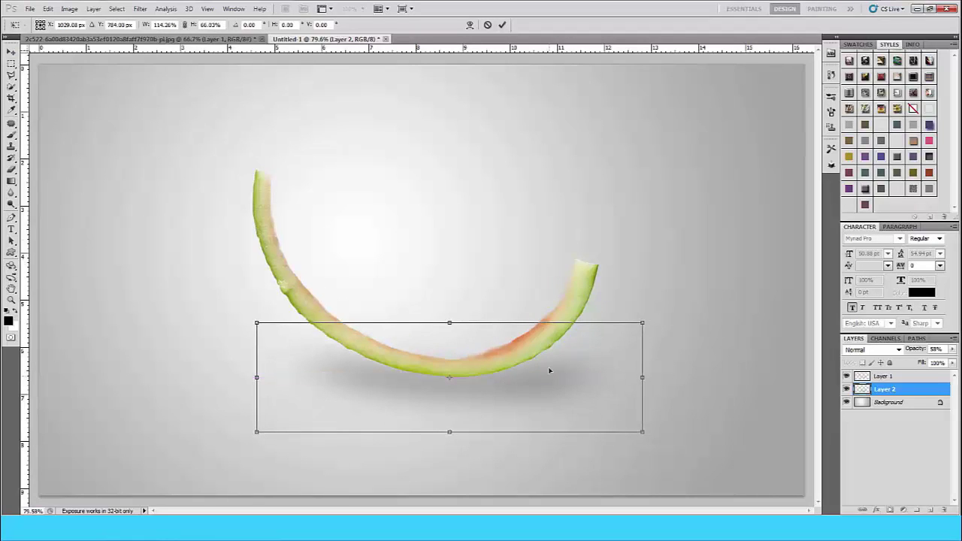
left_click(503, 25)
left_click_drag(552, 336, 595, 336)
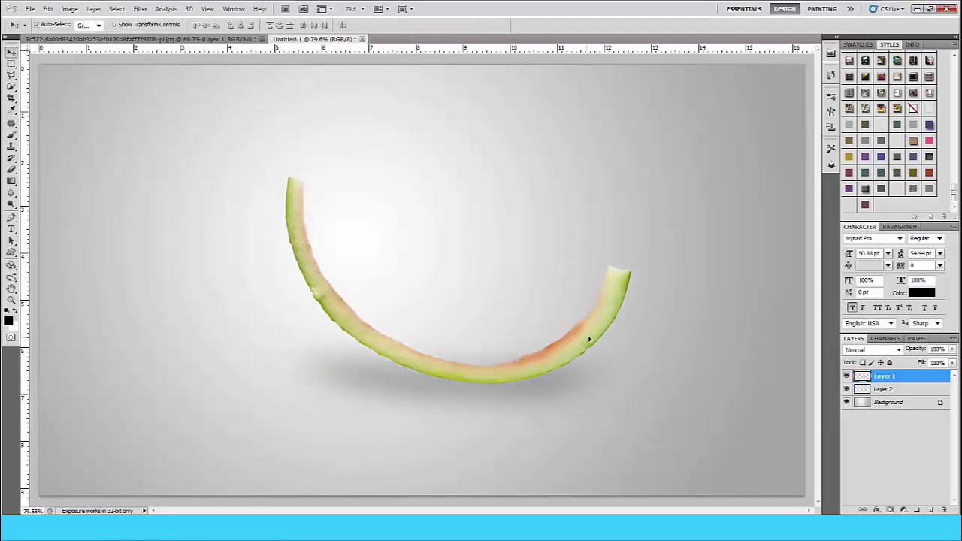
left_click(694, 362)
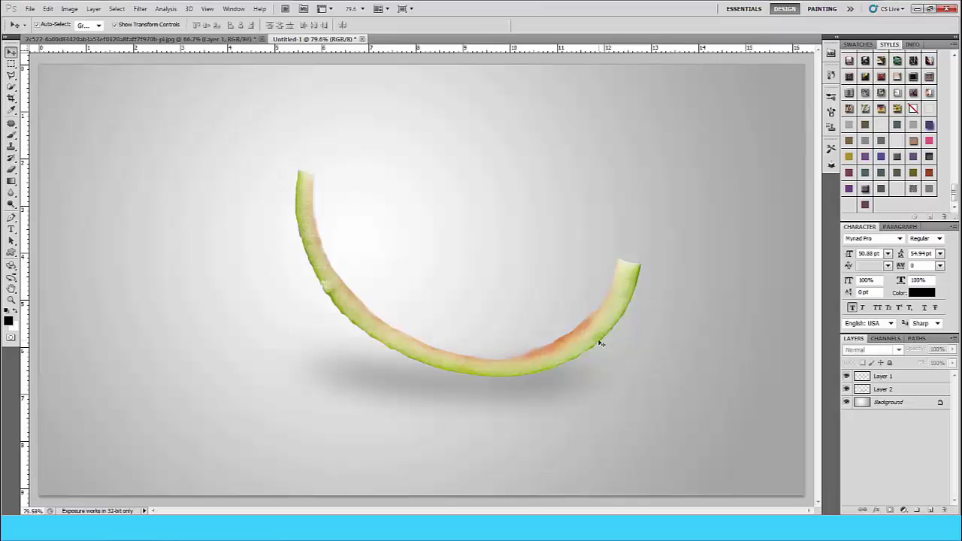
- Place the water-line-f image, then shrink, rotate and centre it over the rind
left_click(30, 8)
left_click(73, 239)
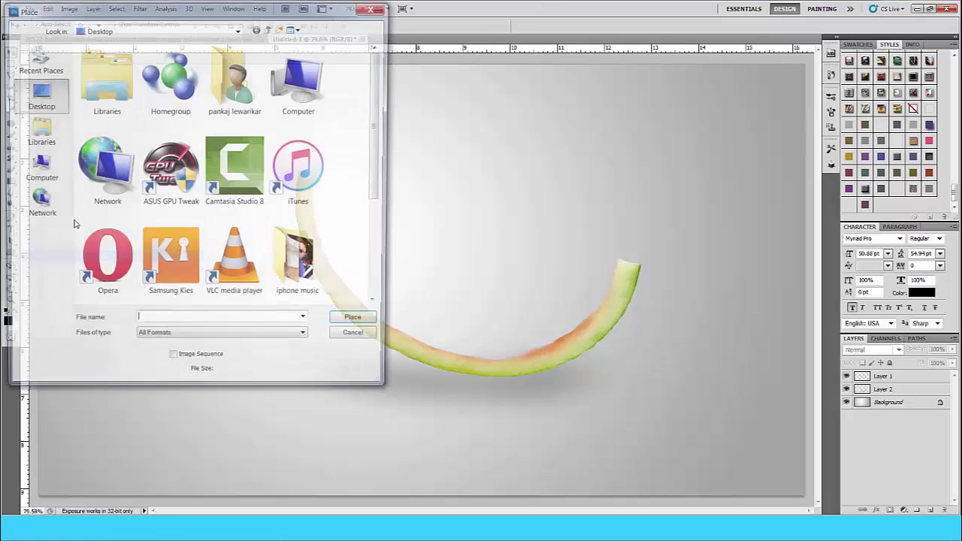
left_click_drag(379, 218, 380, 291)
left_click(169, 282)
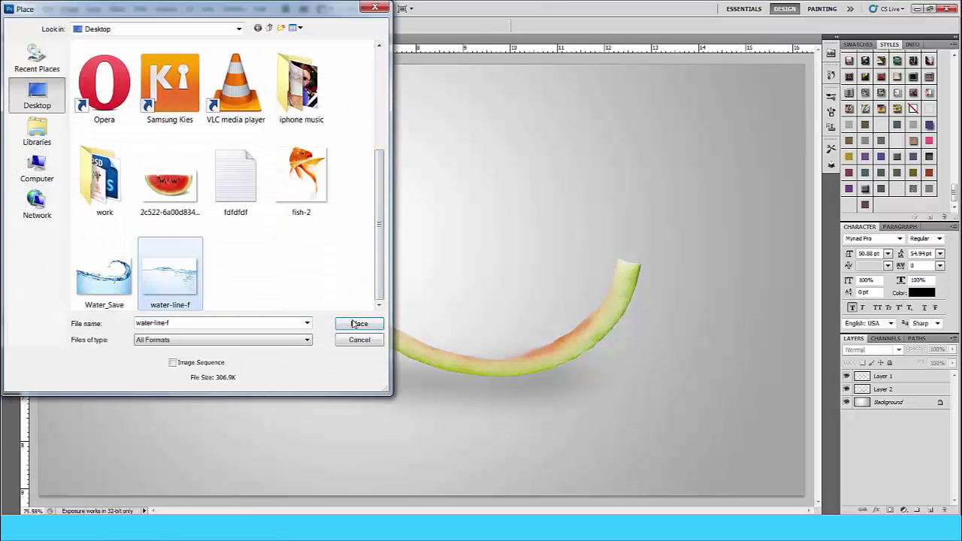
left_click(358, 323)
left_click_drag(747, 489, 480, 315)
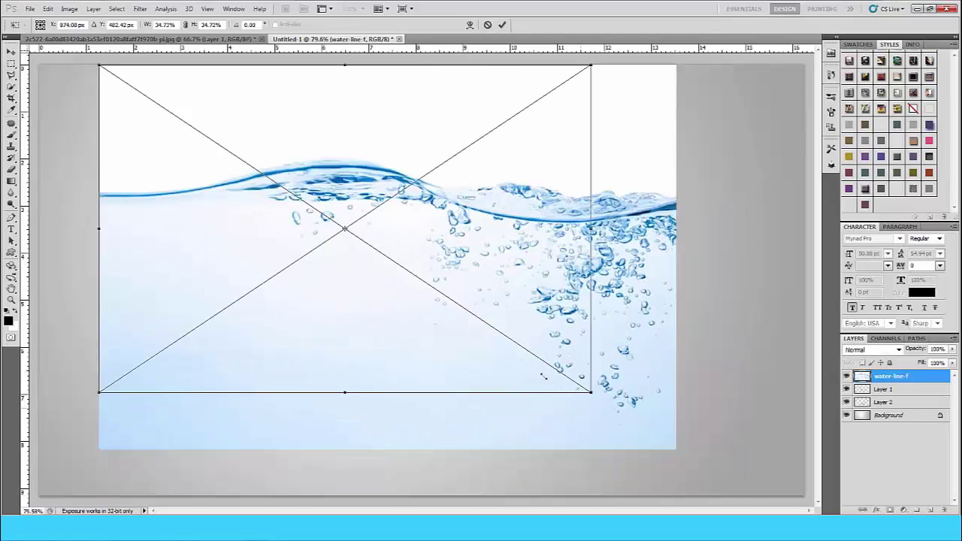
left_click_drag(490, 56, 503, 79)
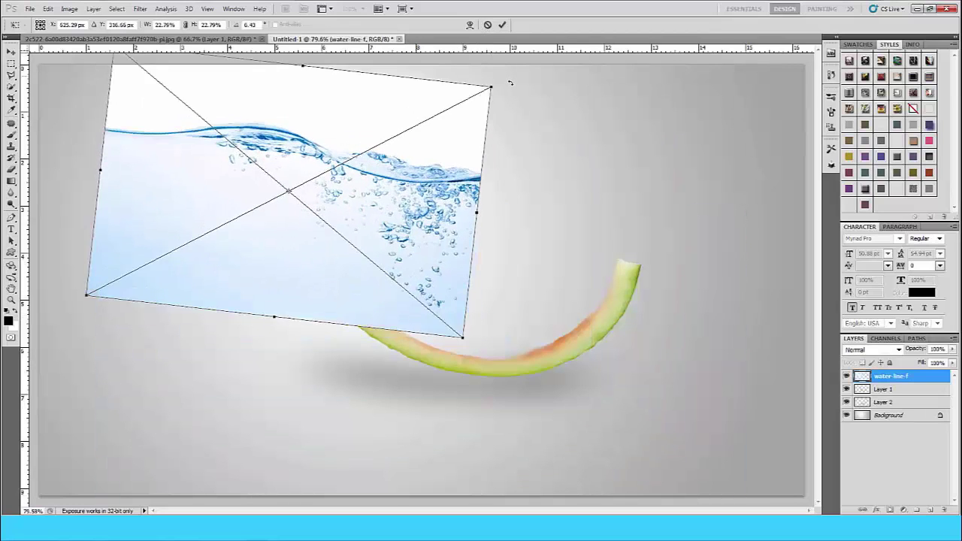
mouse_move(434, 184)
left_mouse_down()
mouse_move(642, 313)
mouse_move(606, 265)
mouse_move(621, 254)
left_mouse_up()
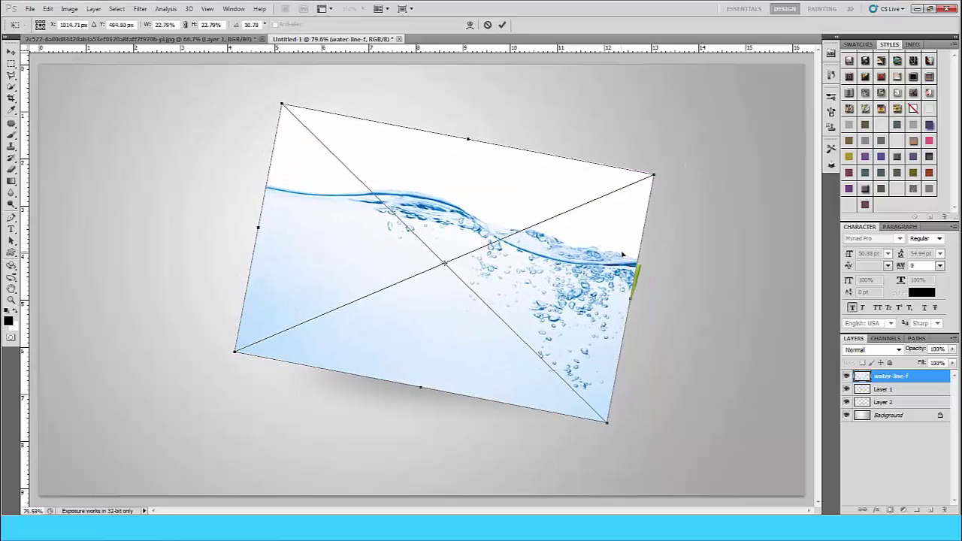
left_click_drag(622, 254, 622, 260)
left_click(502, 24)
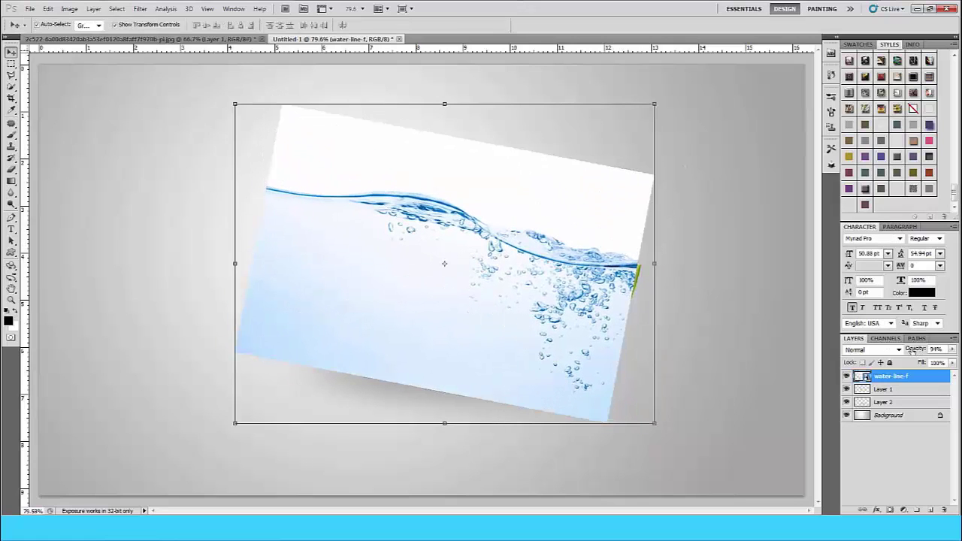
- Lower water-line-f opacity to about 48%, rotate it about 3.6° clockwise, and commit
left_click_drag(913, 350, 888, 350)
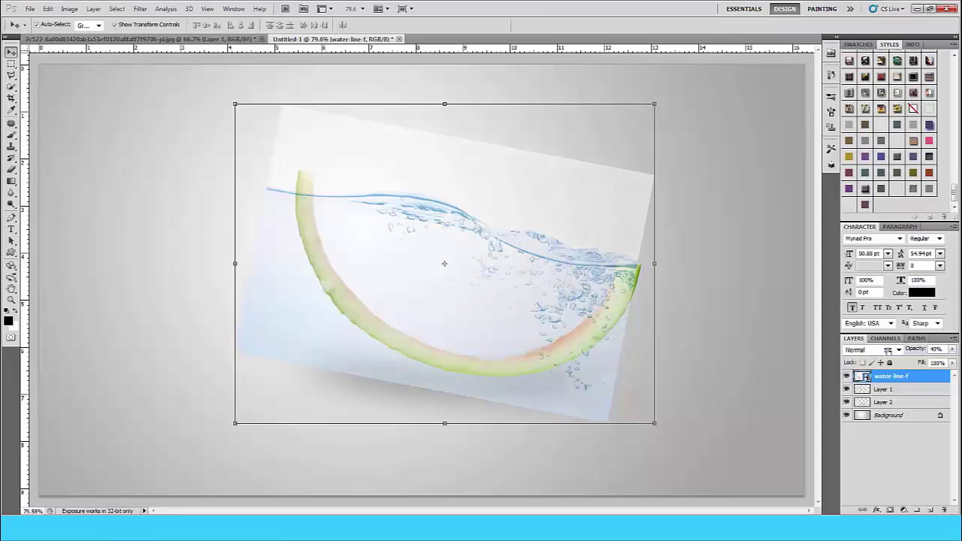
left_click_drag(665, 433, 651, 447)
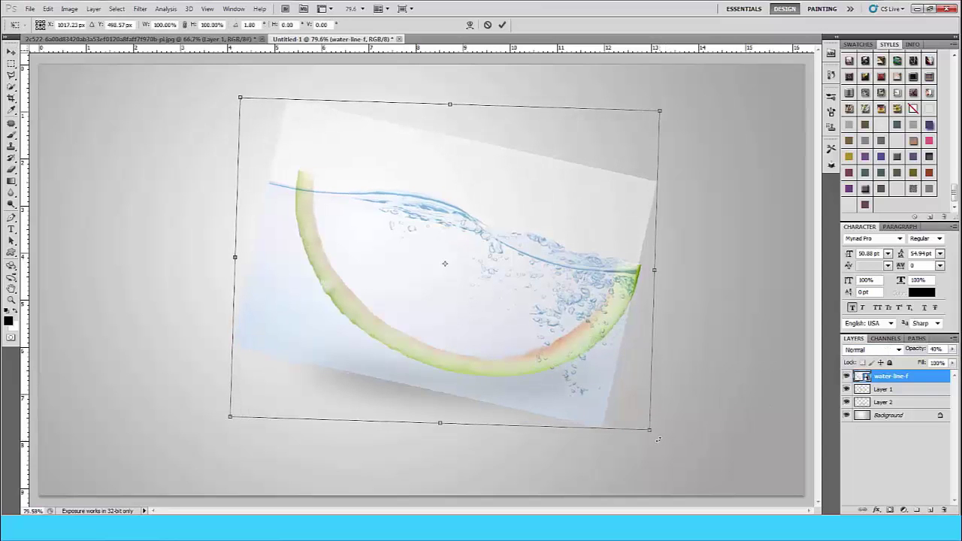
left_click_drag(576, 276, 572, 272)
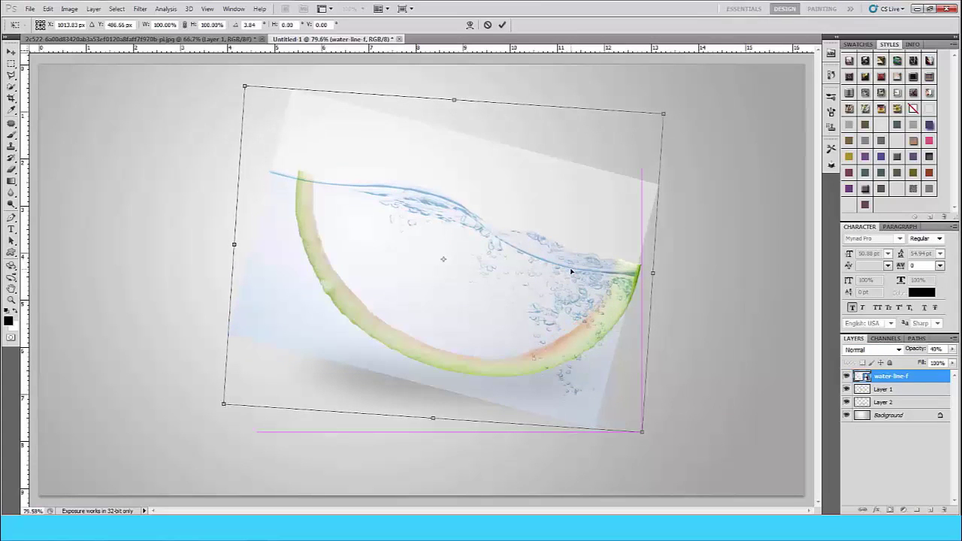
left_click(502, 24)
left_click(911, 378)
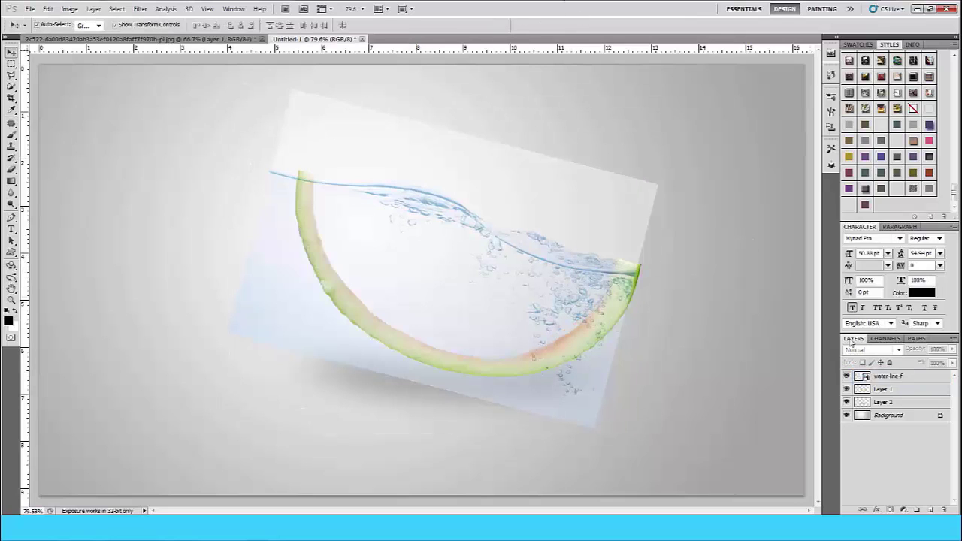
- Rasterize water-line-f and delete the white area above the water line
right_click(11, 88)
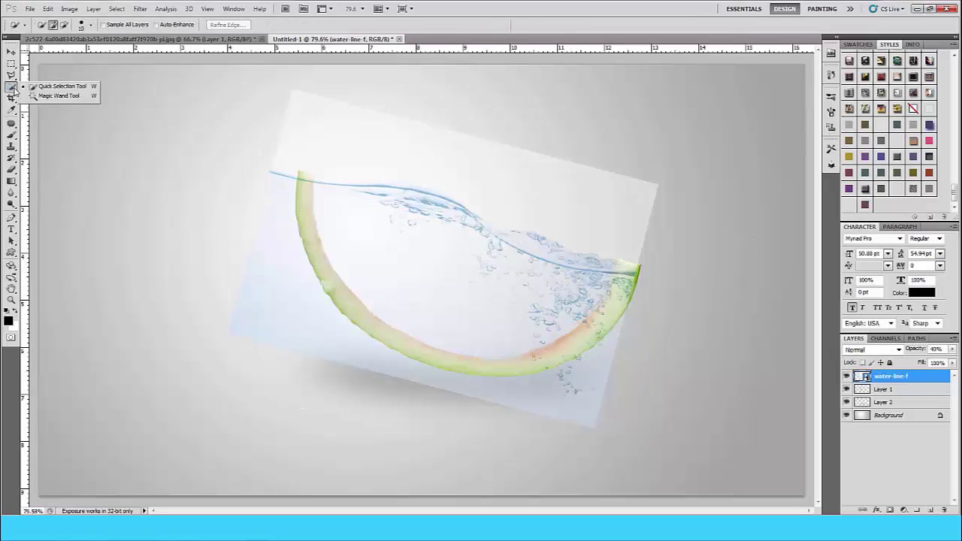
left_click(45, 103)
left_click(355, 128)
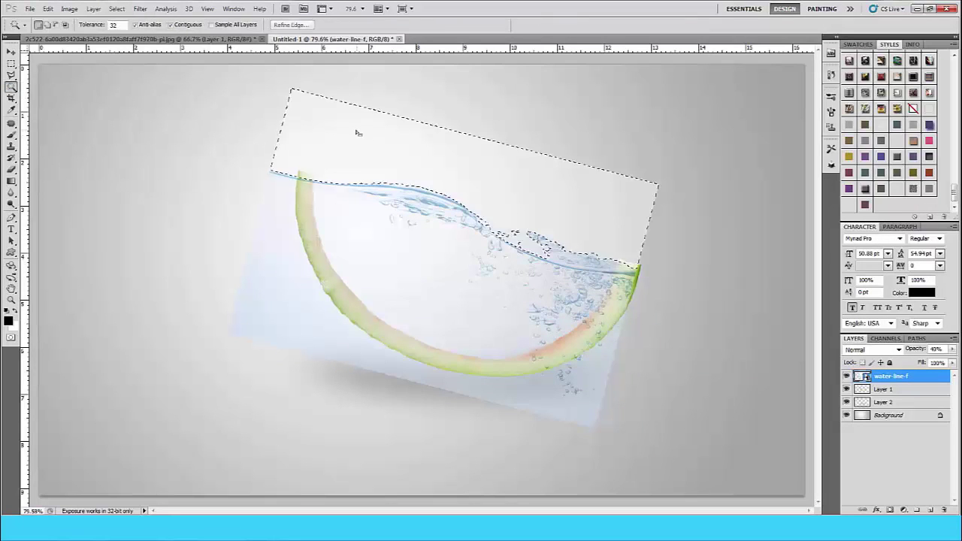
right_click(895, 376)
left_click(842, 202)
key("Delete")
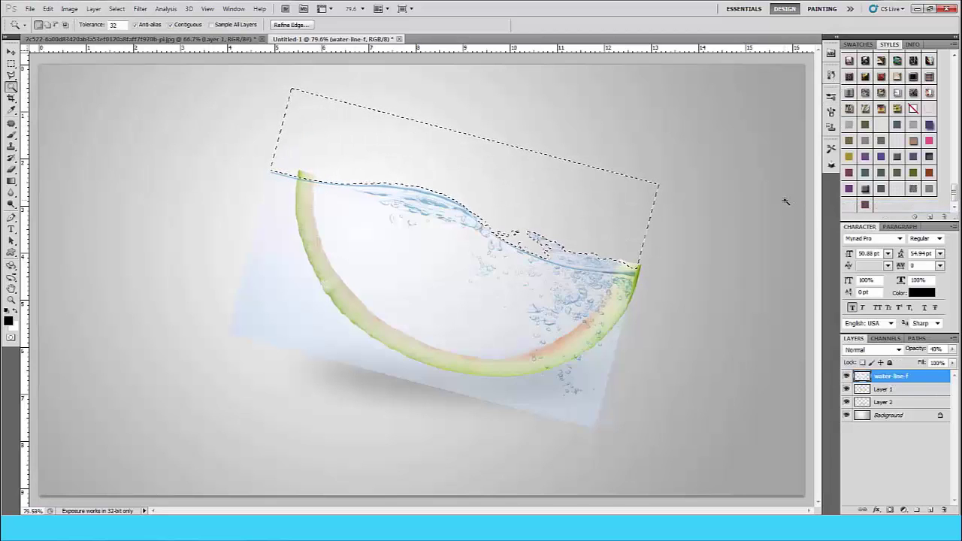
key("ctrl+d")
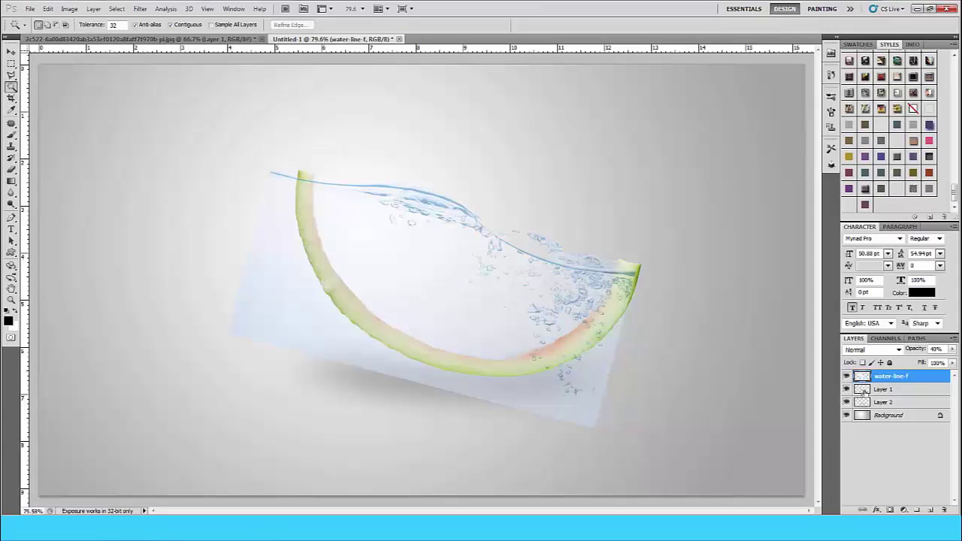
- Erase the water over and below the rind, then set the layer to 100% opacity
left_click(863, 390, "ctrl")
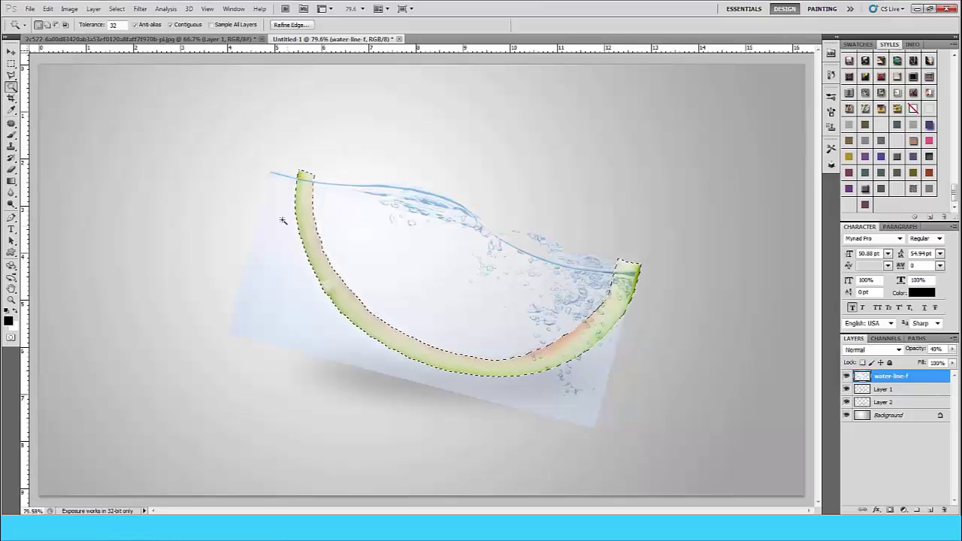
key("e")
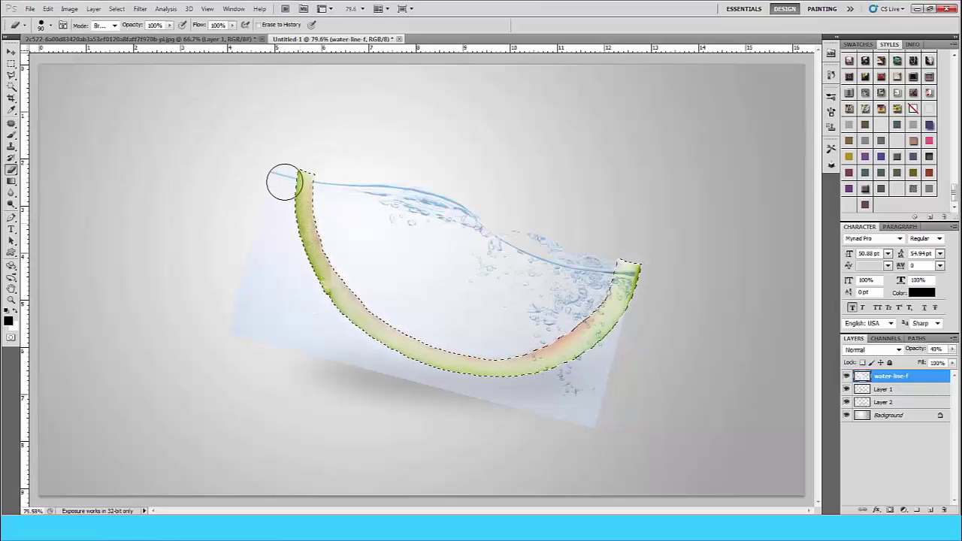
mouse_move(285, 182)
left_mouse_down()
mouse_move(333, 318)
mouse_move(308, 275)
mouse_move(351, 339)
mouse_move(491, 371)
mouse_move(636, 275)
mouse_move(624, 266)
mouse_move(610, 337)
mouse_move(582, 392)
left_mouse_up()
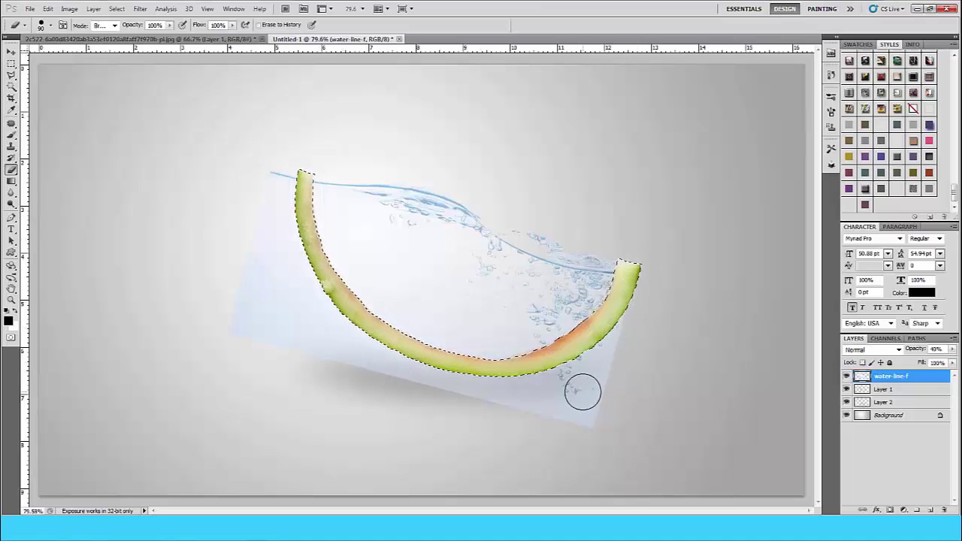
key("ctrl+d")
mouse_move(623, 325)
left_mouse_down()
mouse_move(595, 354)
mouse_move(586, 402)
mouse_move(554, 381)
mouse_move(497, 397)
mouse_move(380, 362)
mouse_move(328, 322)
mouse_move(290, 239)
mouse_move(284, 168)
mouse_move(268, 313)
mouse_move(248, 200)
mouse_move(328, 393)
mouse_move(397, 391)
mouse_move(215, 216)
left_mouse_up()
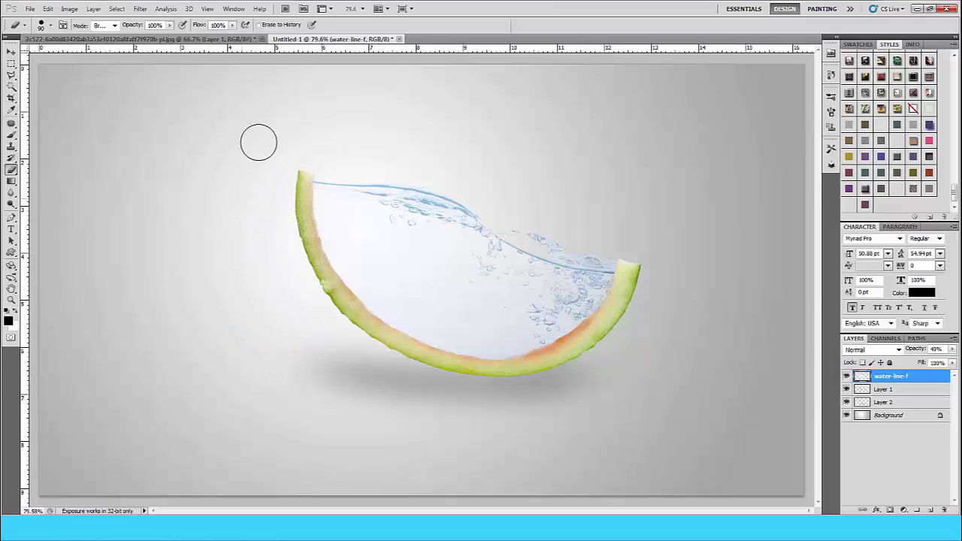
left_click_drag(942, 352, 959, 350)
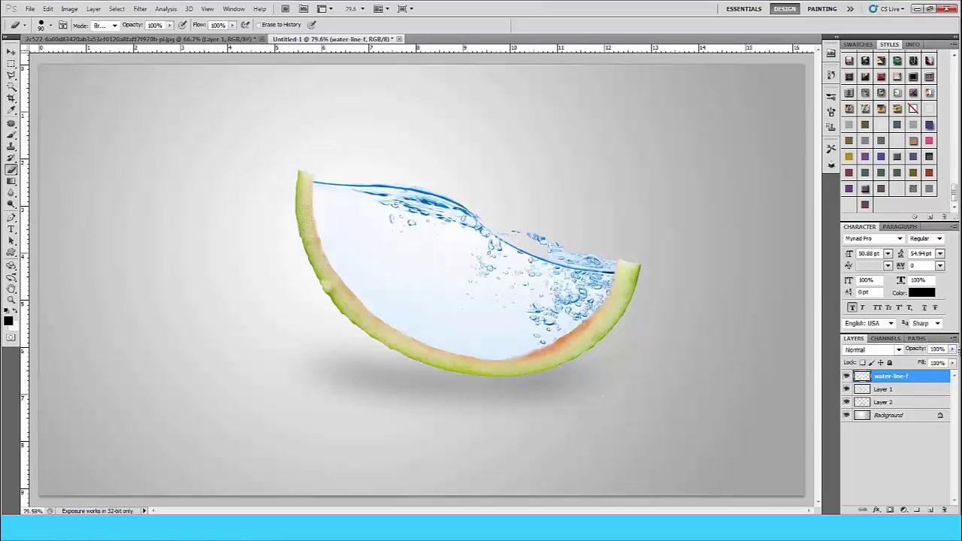
- Add a Hue/Saturation layer clipped to the rind with hue +7 and reduced saturation
left_click(926, 389)
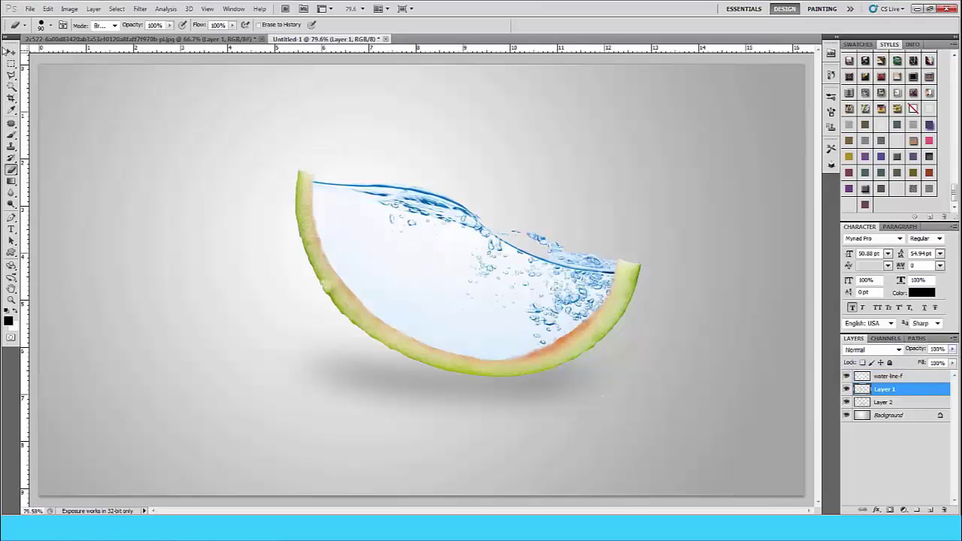
left_click(12, 51)
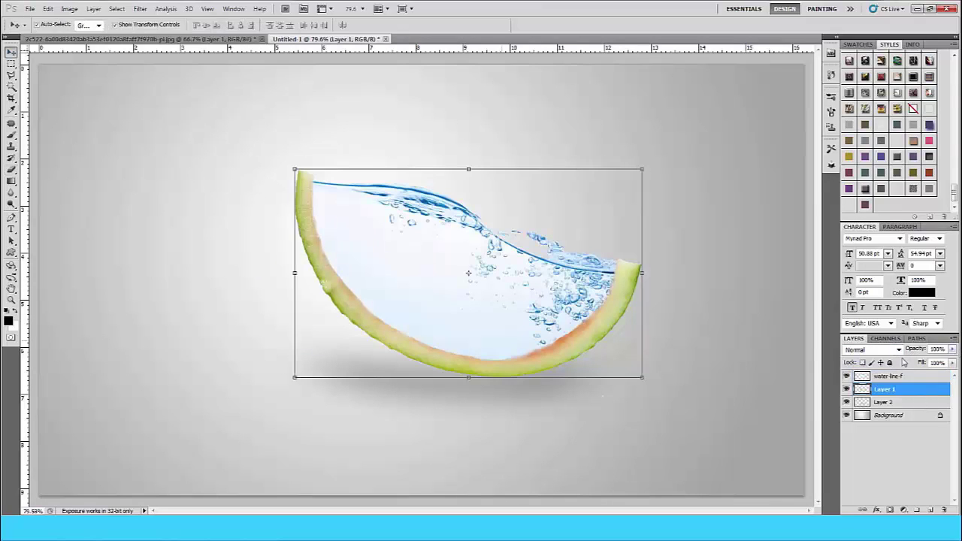
left_click(847, 389)
left_click(847, 389)
left_click(234, 8)
left_click(249, 94)
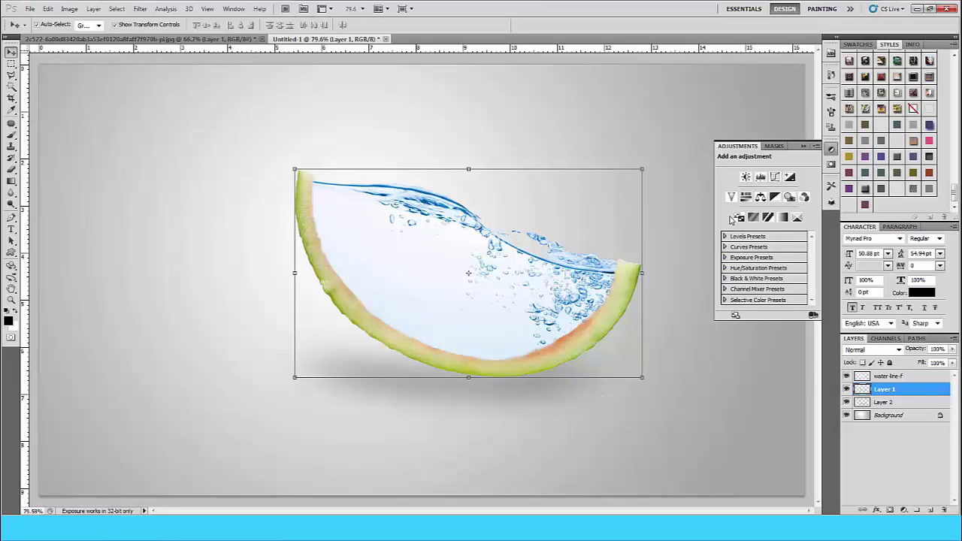
left_click(746, 199)
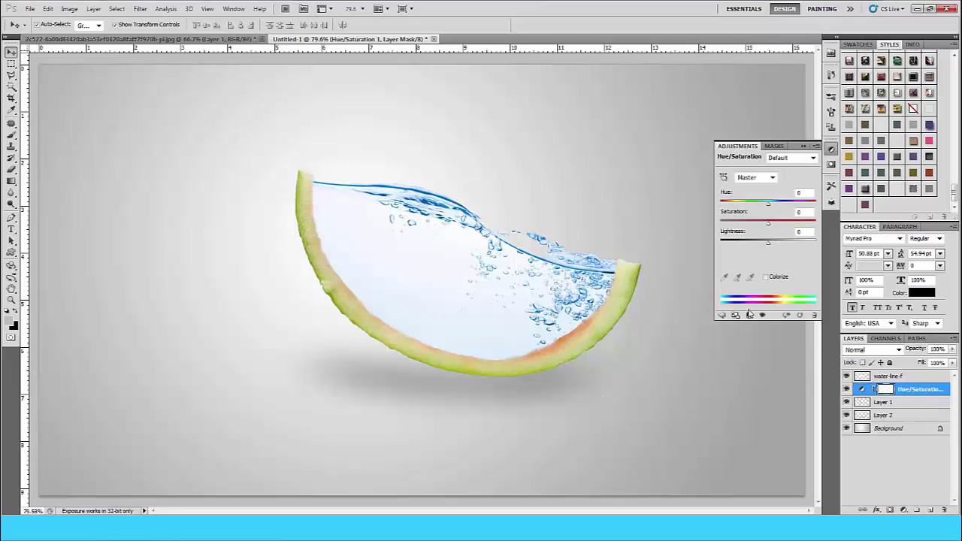
left_click(750, 314)
left_click_drag(769, 206, 772, 207)
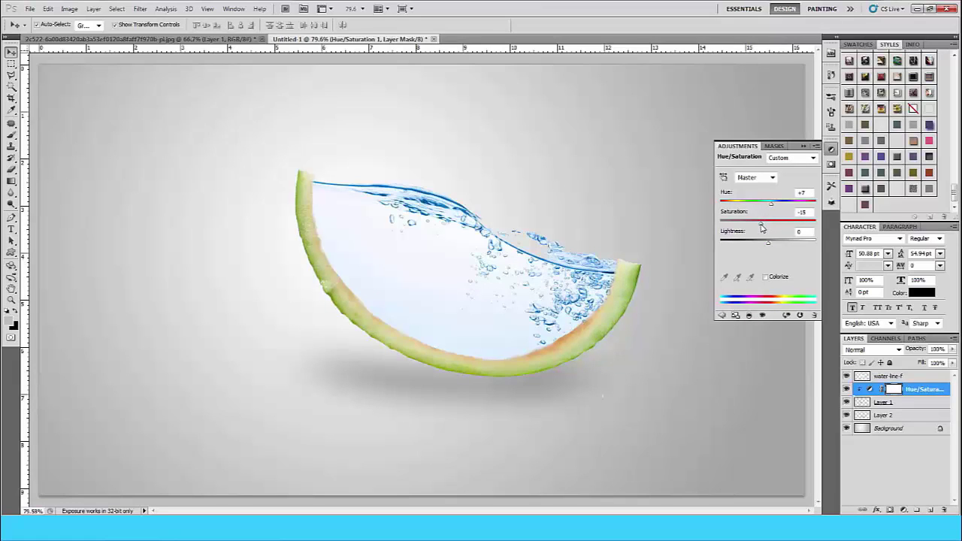
mouse_move(766, 230)
left_mouse_down()
mouse_move(754, 232)
mouse_move(772, 247)
left_mouse_up()
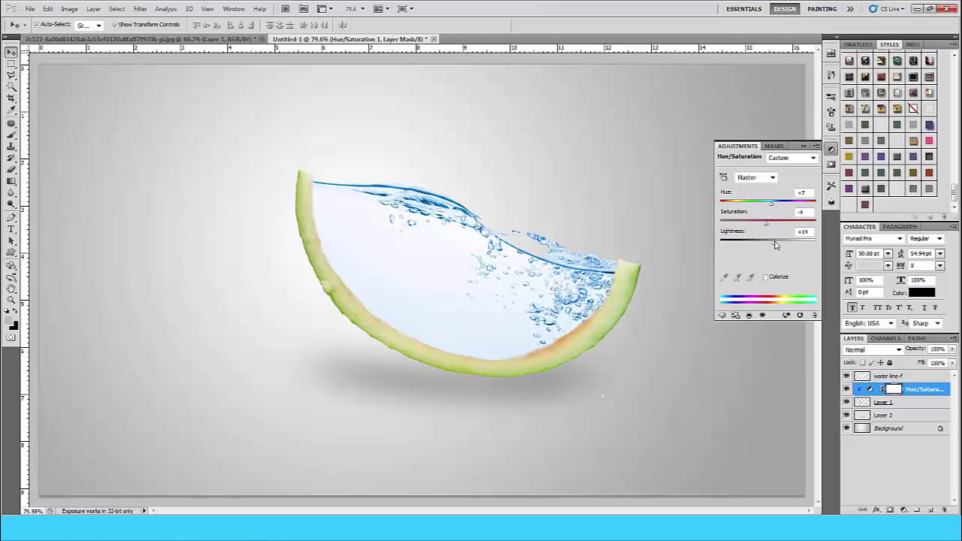
left_click(804, 146)
- Add a Hue/Saturation layer clipped to the water with hue −6 and lightness −1
left_click(903, 376)
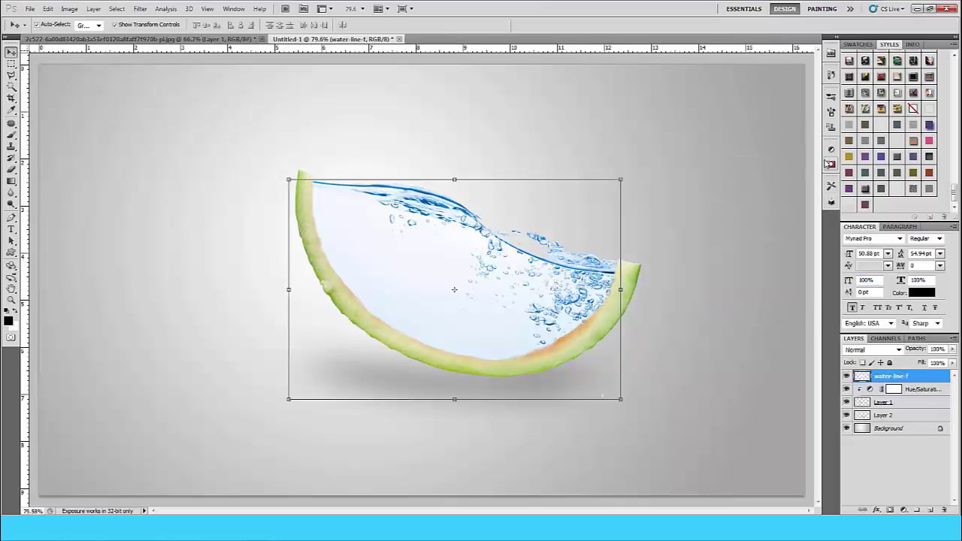
left_click(830, 164)
left_click(744, 202)
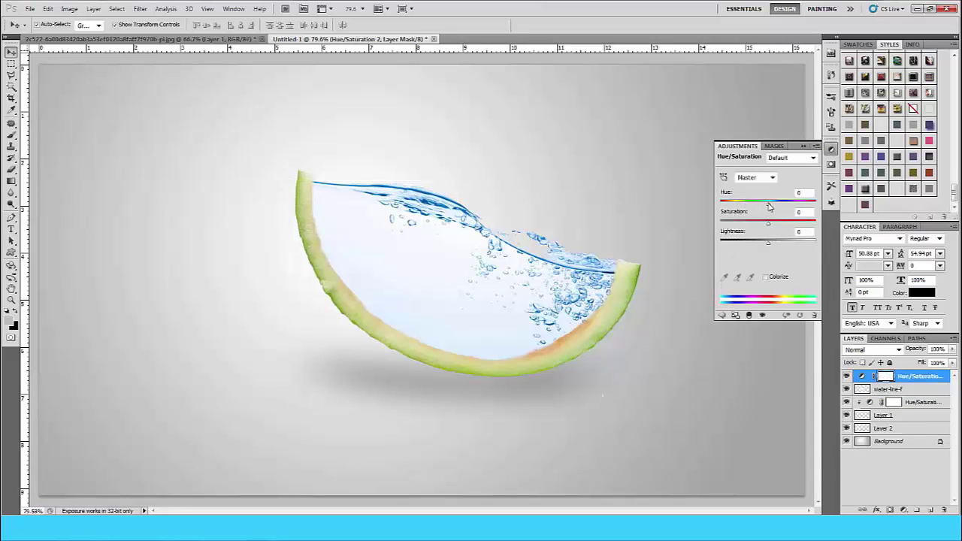
mouse_move(766, 206)
left_mouse_down()
mouse_move(758, 211)
mouse_move(766, 213)
left_mouse_up()
left_click(752, 316)
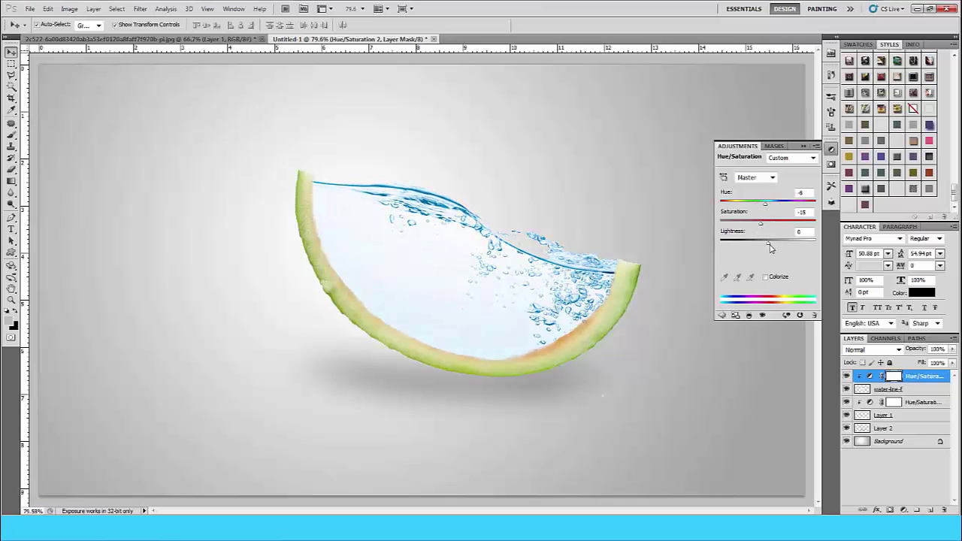
left_click_drag(770, 248, 767, 250)
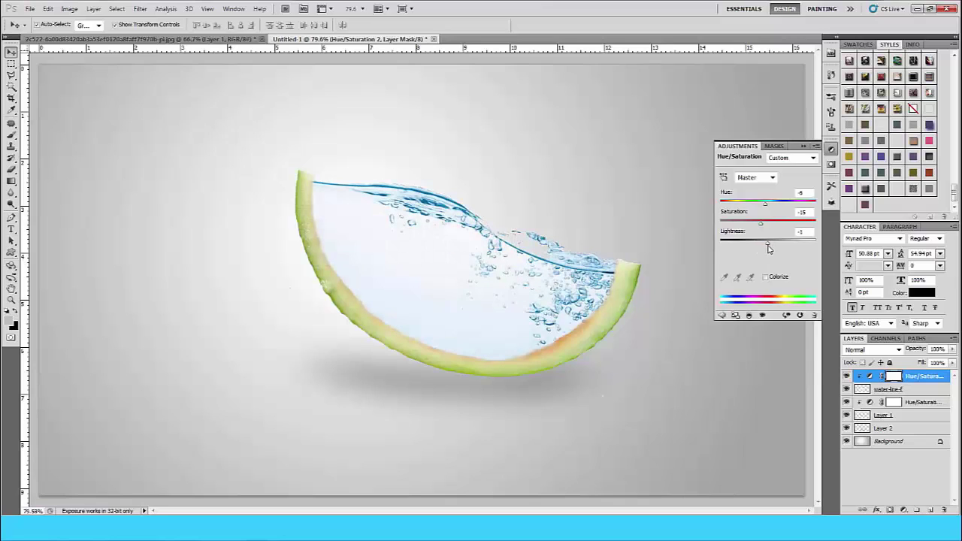
left_click(804, 147)
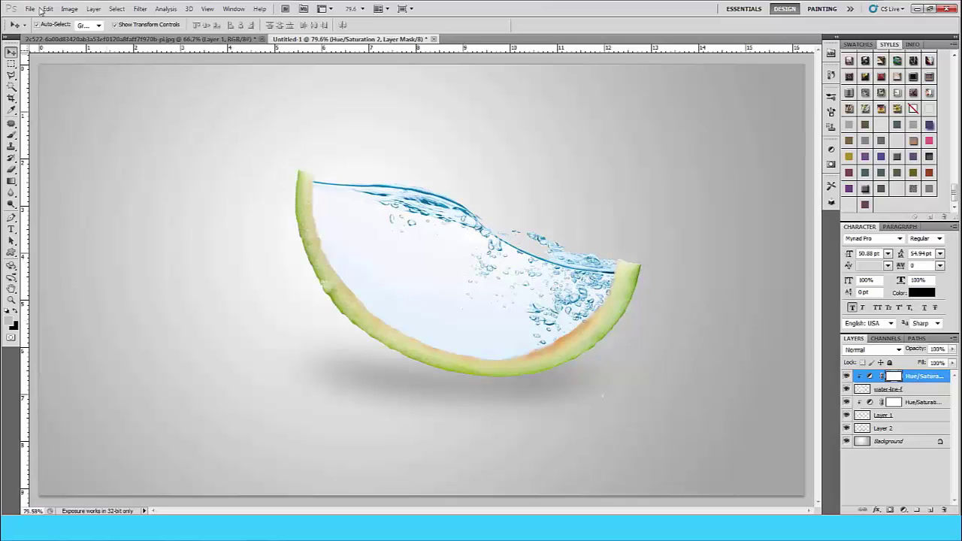
left_click(31, 9)
- Place the Water_Save splash image, accepting the raw import settings
left_click(39, 253)
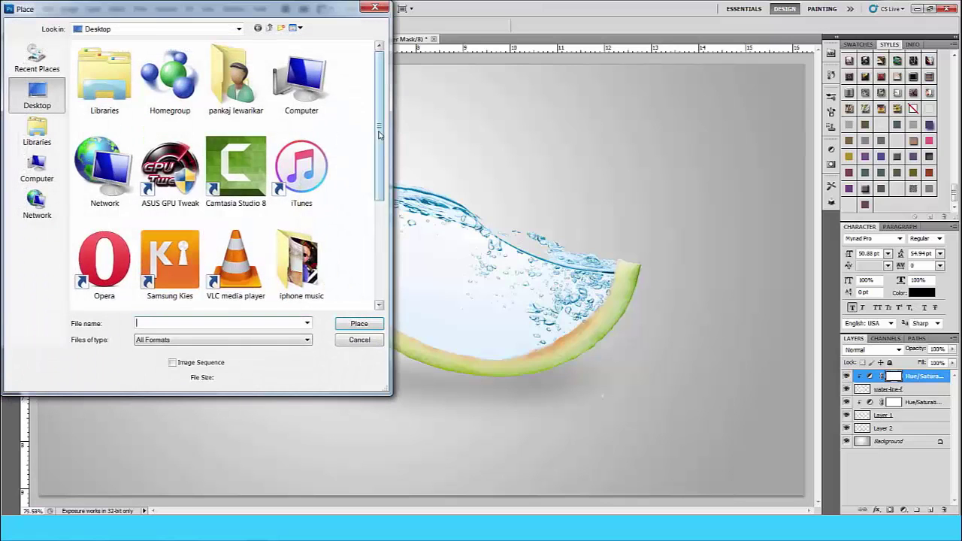
scroll(380, 134, "down", 5)
left_click(101, 273)
left_click(346, 323)
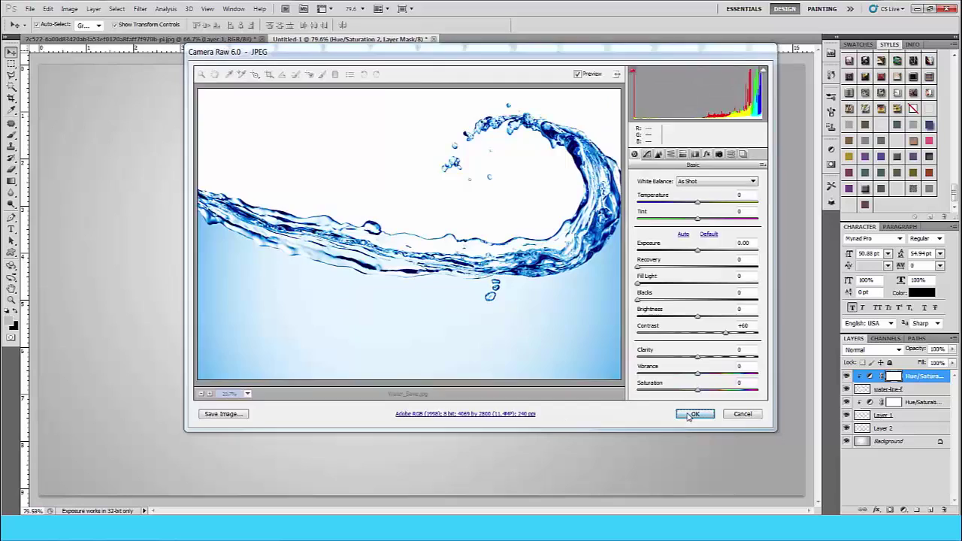
left_click(691, 414)
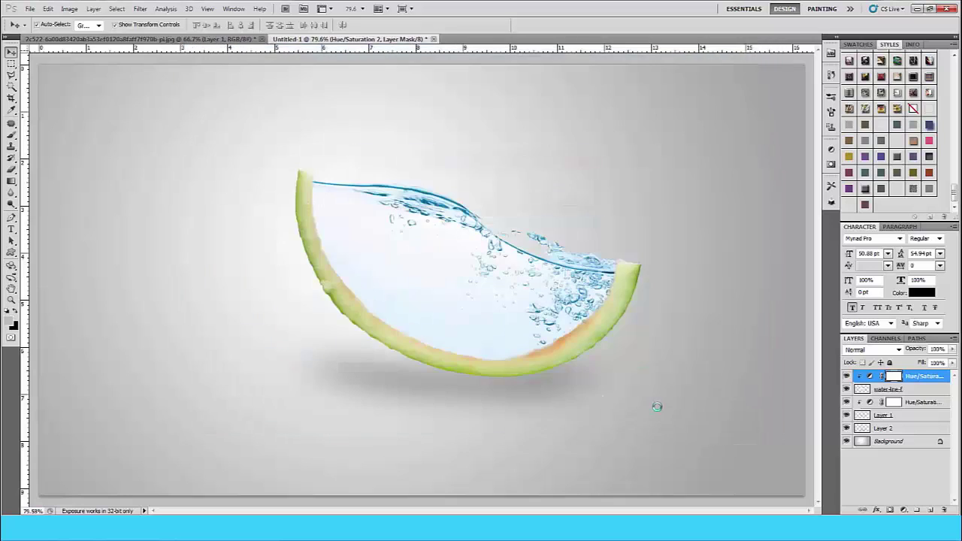
- Shrink the splash, tilt it slightly clockwise, and move it onto the melon slice
left_click_drag(734, 498, 297, 194)
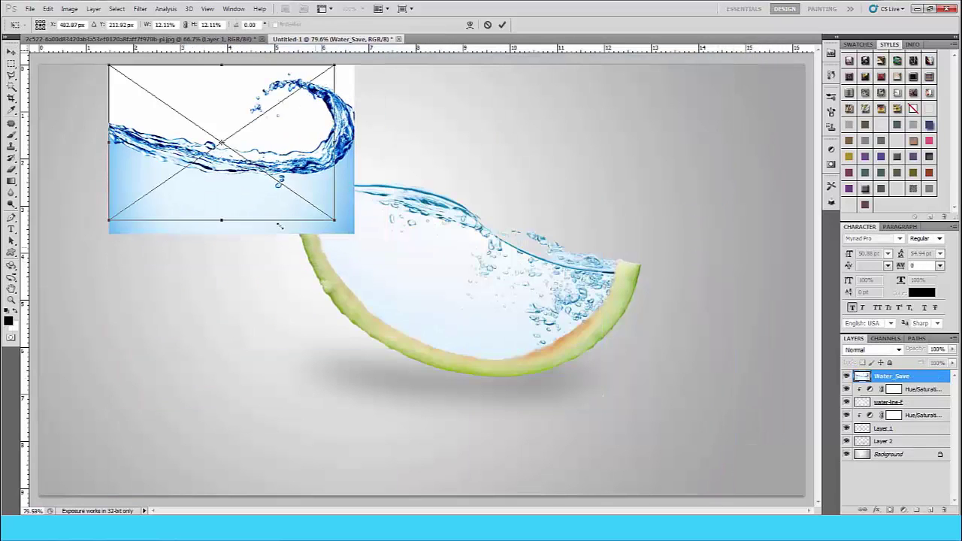
left_click_drag(310, 59, 323, 102)
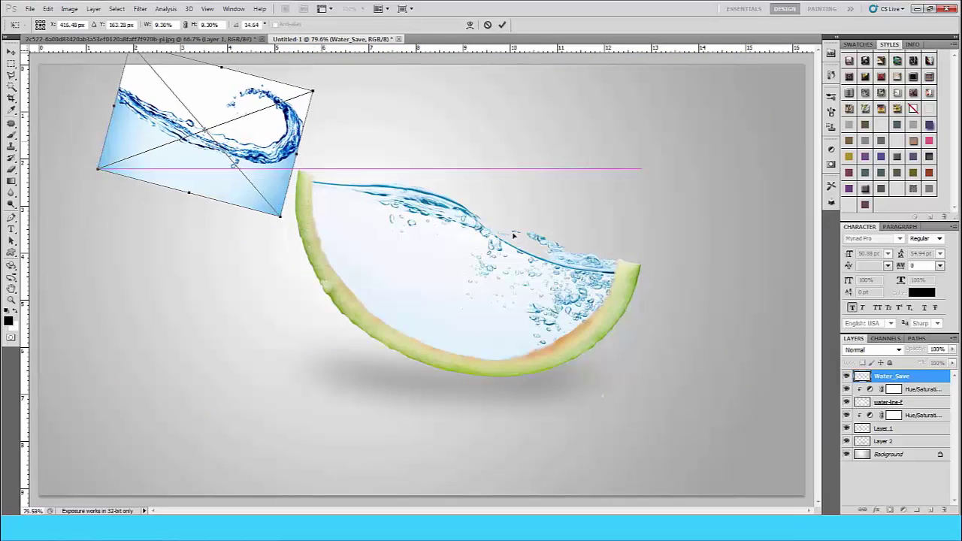
left_click_drag(211, 135, 594, 279)
left_click_drag(681, 372, 688, 353)
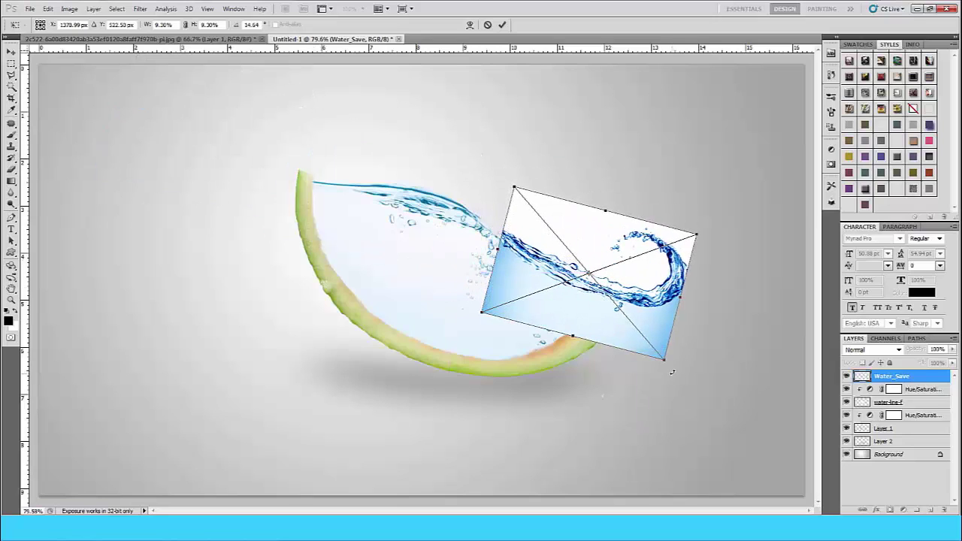
left_click_drag(634, 294, 632, 291)
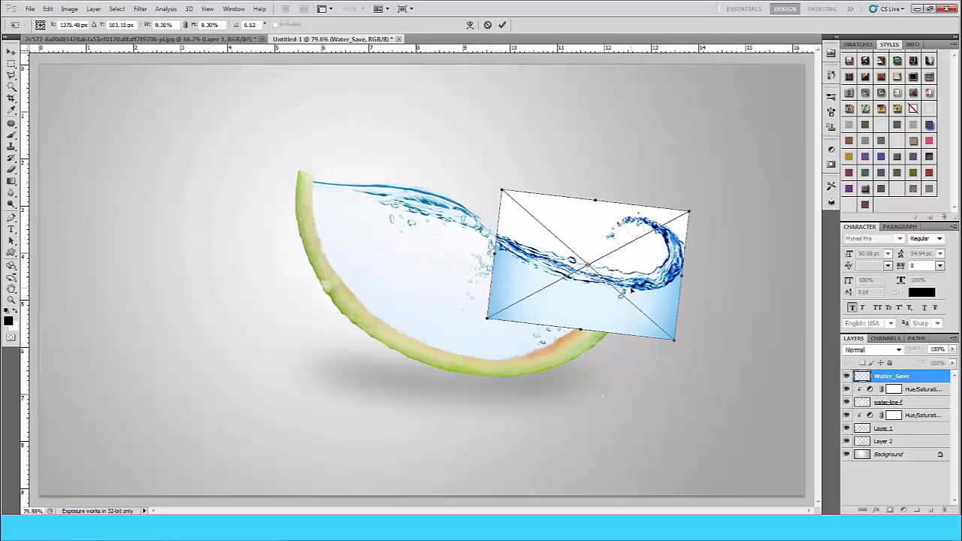
left_click(503, 25)
- Set the splash to 49% opacity and reposition it over the rind's right side
left_click_drag(920, 351, 897, 352)
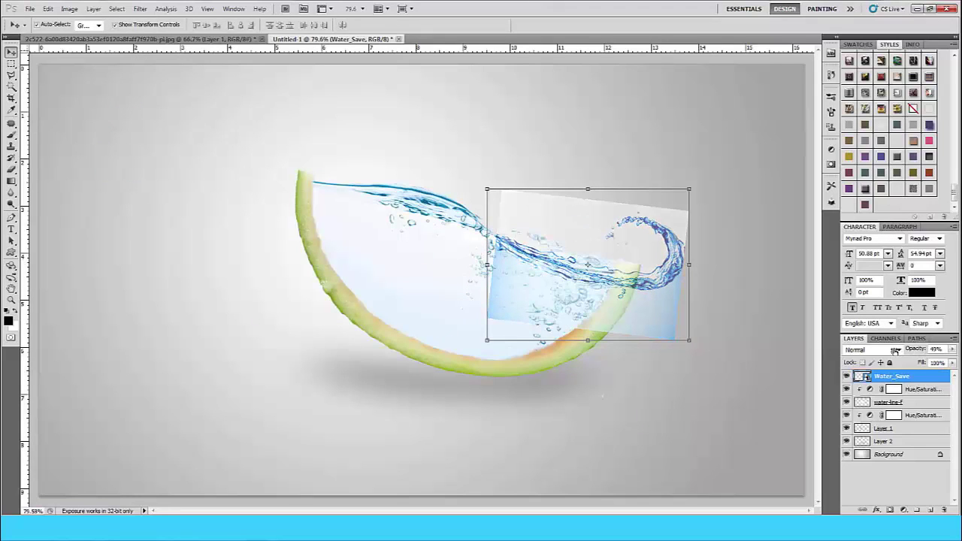
mouse_move(660, 289)
left_mouse_down()
mouse_move(660, 279)
mouse_move(653, 305)
mouse_move(625, 306)
mouse_move(636, 336)
left_mouse_up()
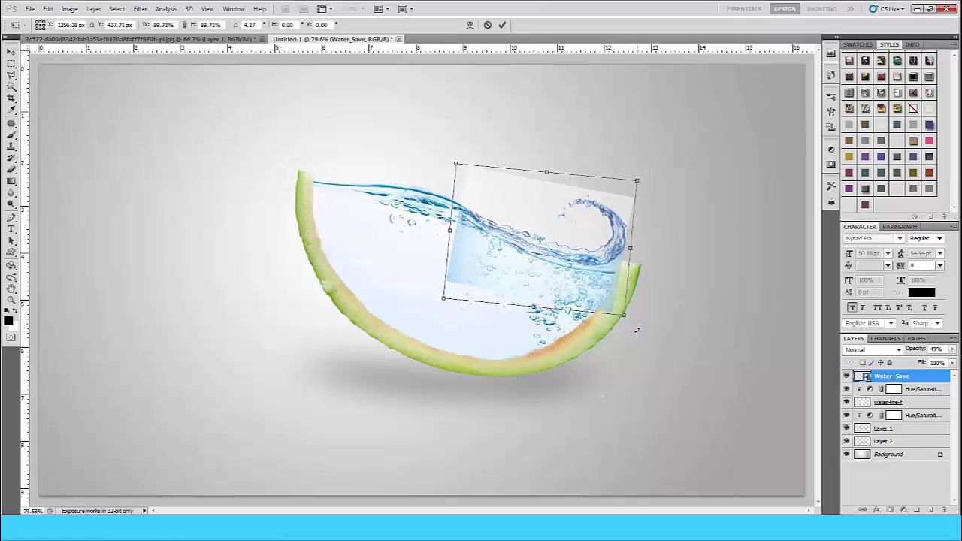
left_click(503, 25)
- Rasterize Water_Save and erase its hard rectangular edges and pale top corner with a soft eraser
key("e")
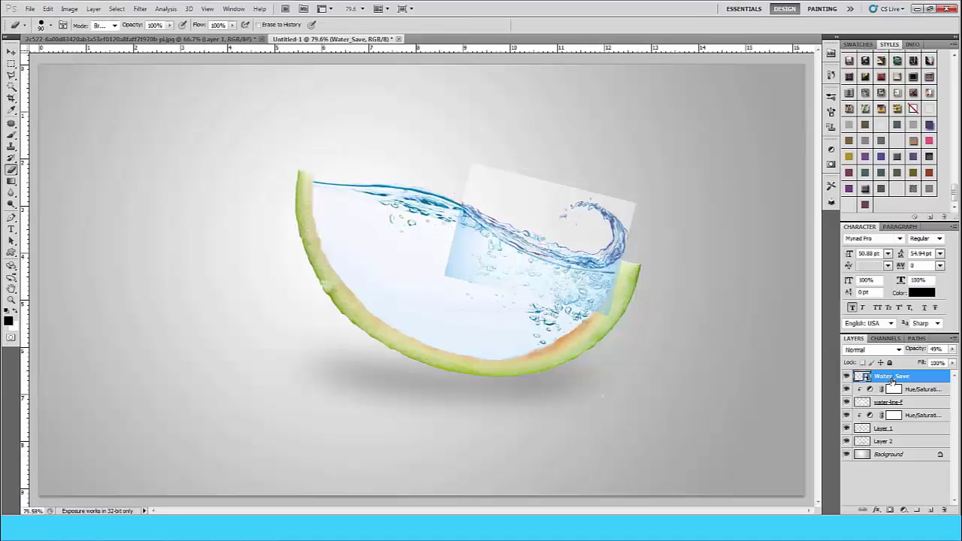
right_click(892, 380)
left_click(854, 263)
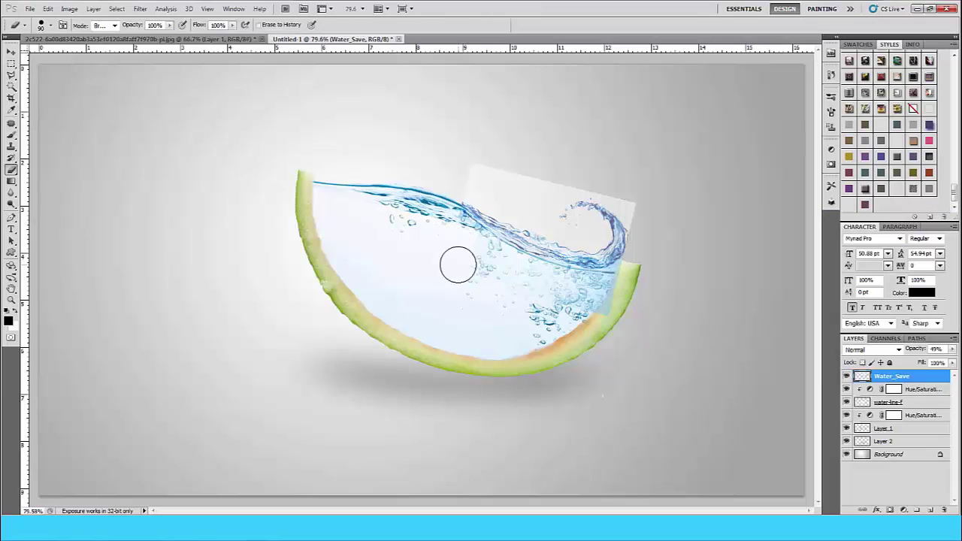
left_click(41, 24)
left_click(38, 101)
left_click(444, 251)
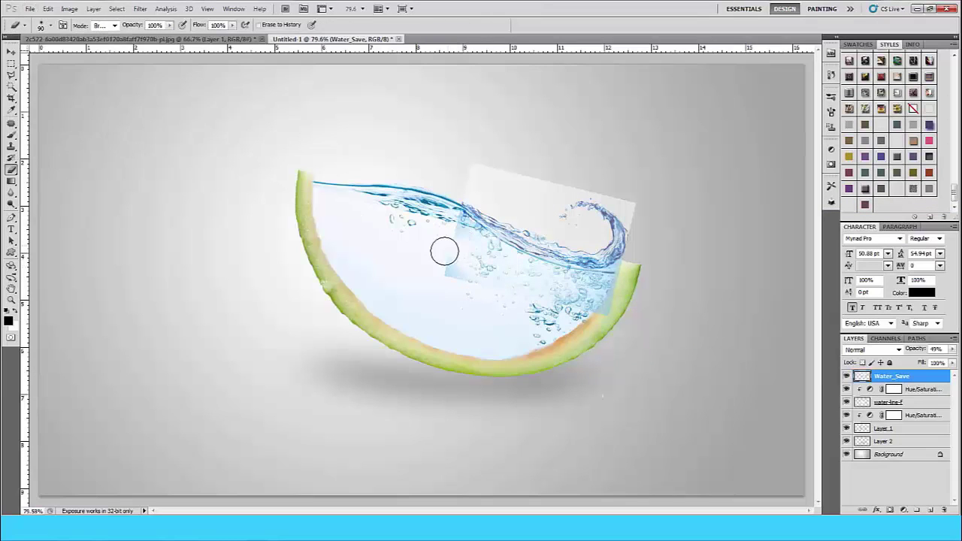
mouse_move(445, 252)
left_mouse_down()
mouse_move(452, 215)
mouse_move(440, 268)
mouse_move(548, 294)
mouse_move(622, 282)
left_mouse_up()
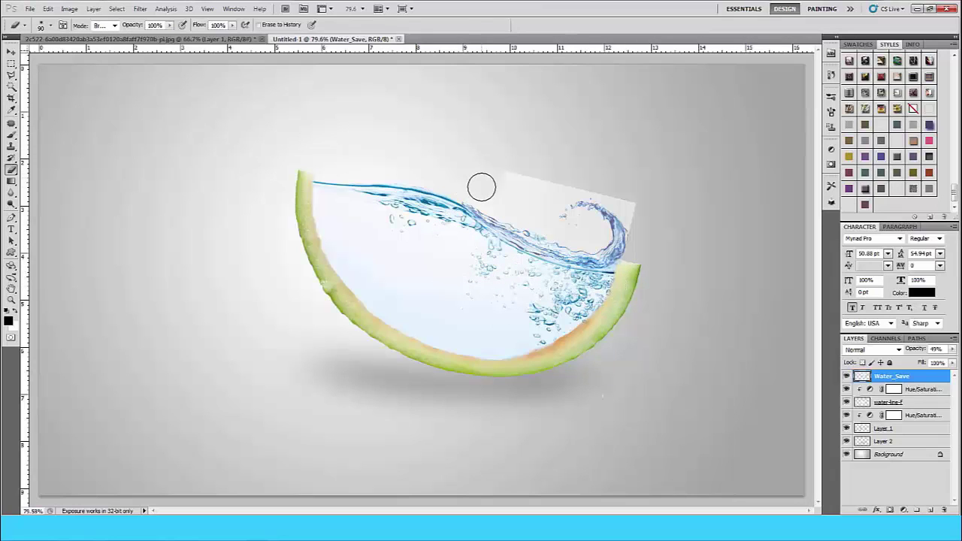
mouse_move(466, 183)
left_mouse_down()
mouse_move(516, 195)
mouse_move(570, 171)
mouse_move(641, 214)
left_mouse_up()
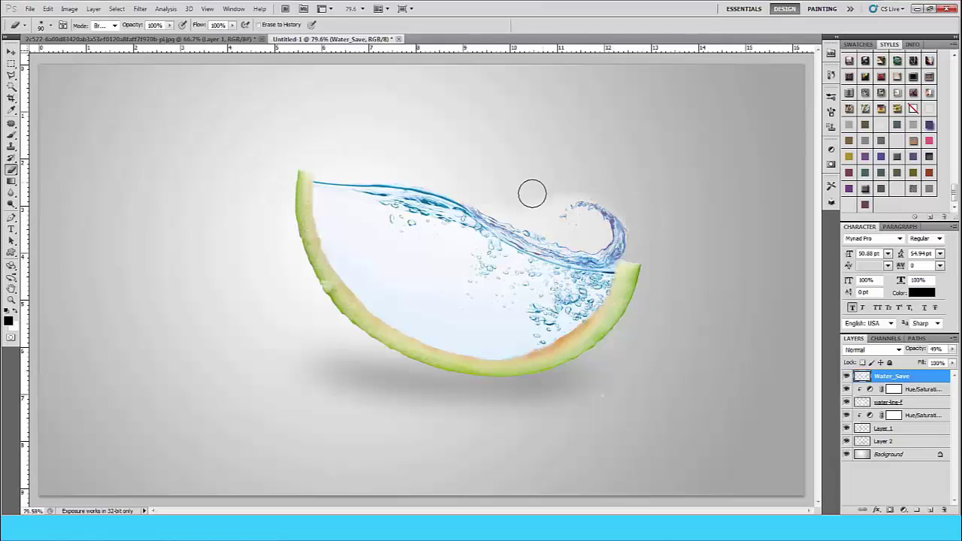
- Clear the leftover pale area, restore the splash to 100% opacity, nudge it, and erase the rind tip overlap
left_click(11, 88)
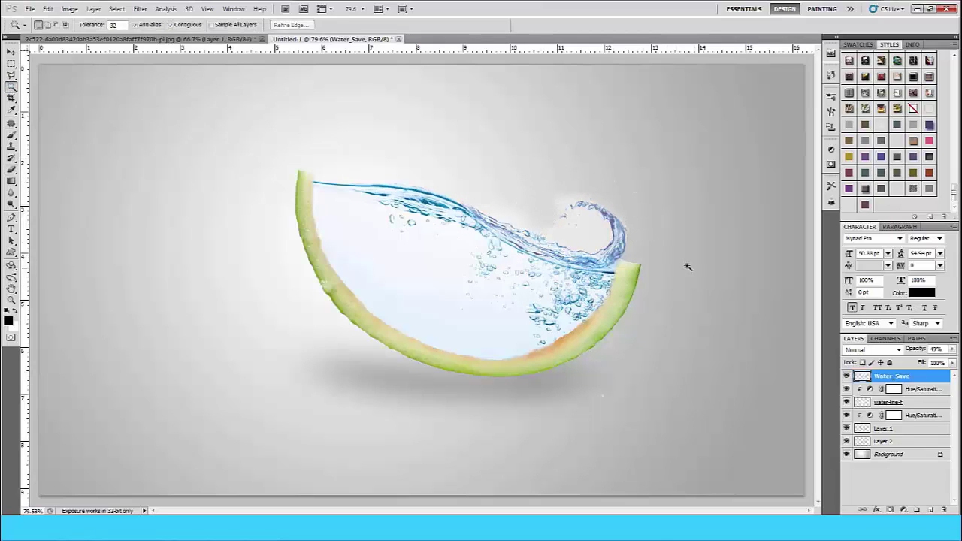
left_click(600, 243)
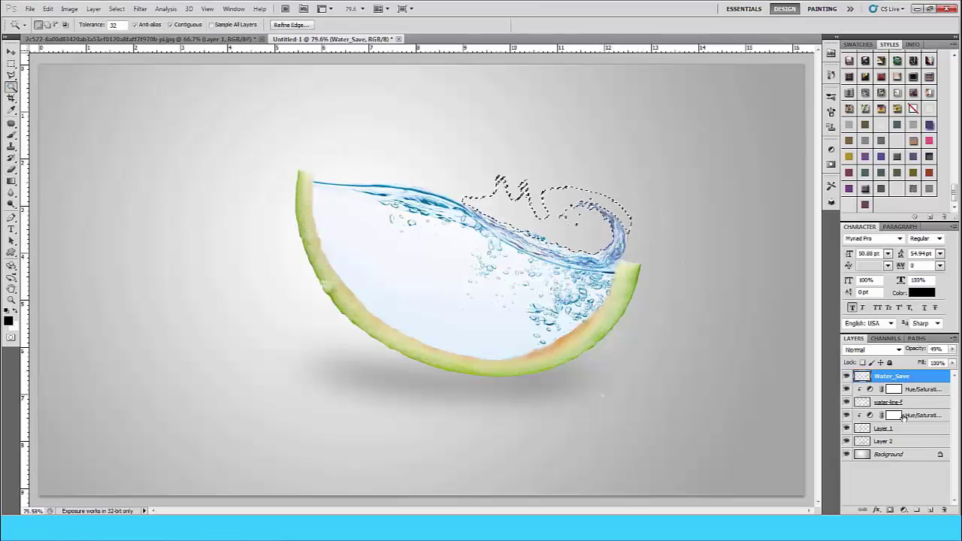
key("ctrl+d")
left_click(11, 51)
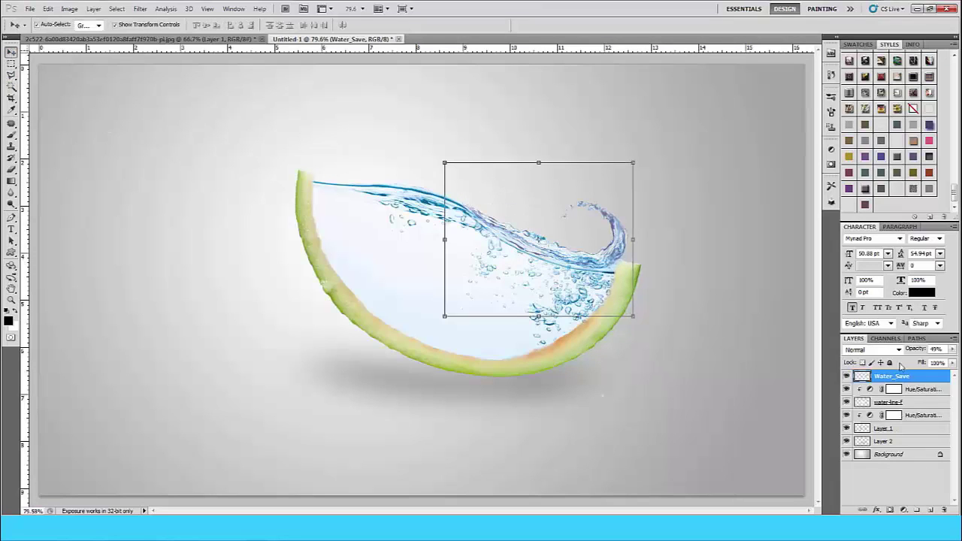
left_click_drag(913, 352, 955, 353)
left_click_drag(584, 258, 582, 260)
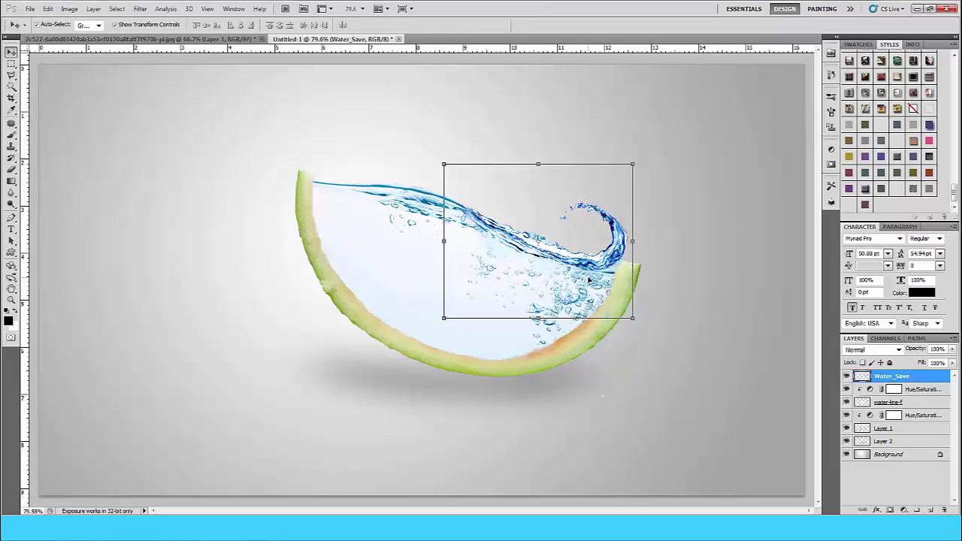
key("e")
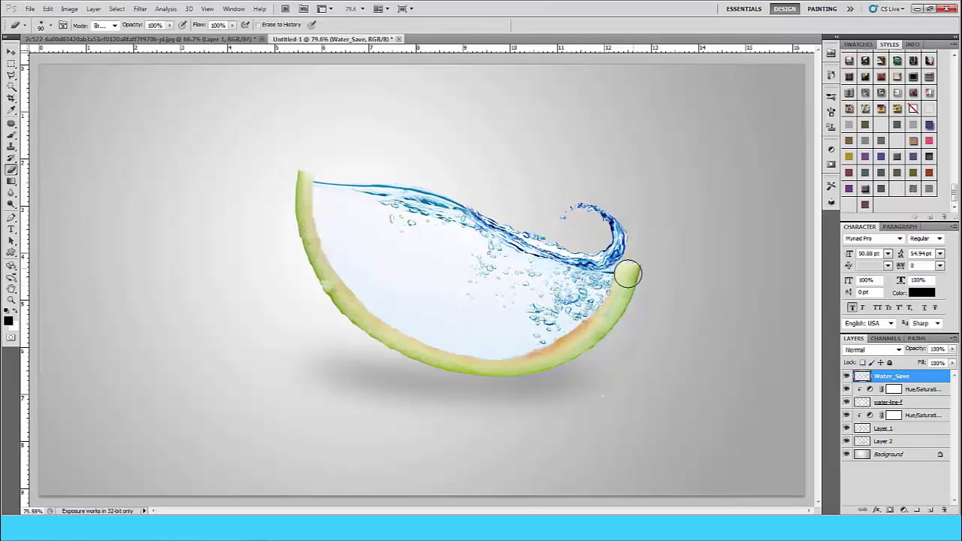
left_click_drag(628, 276, 631, 296)
key("bracketleft")
key("bracketleft")
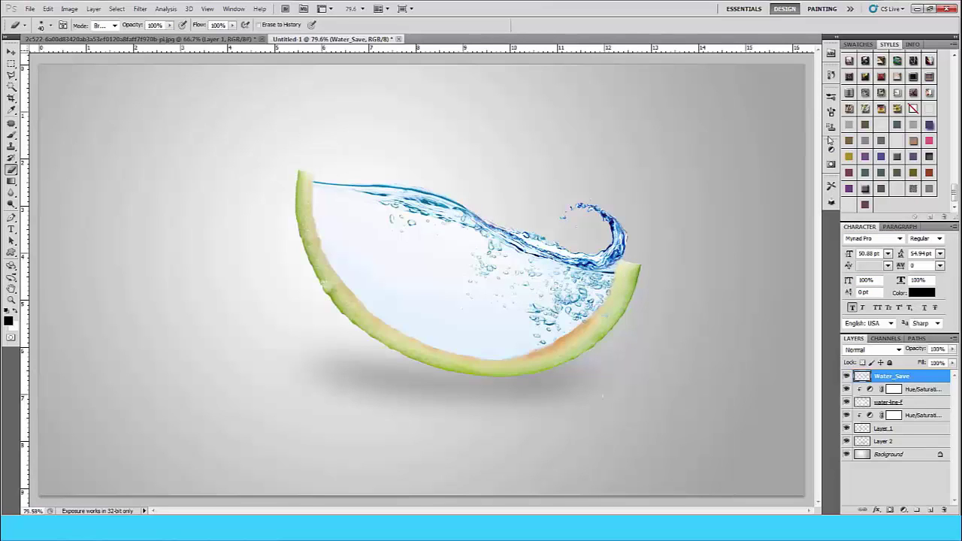
- Add a Hue/Saturation layer (Hue −15, Saturation +15, Lightness +13) and shift the lower adjustment's hue
left_click(831, 145)
left_click(748, 200)
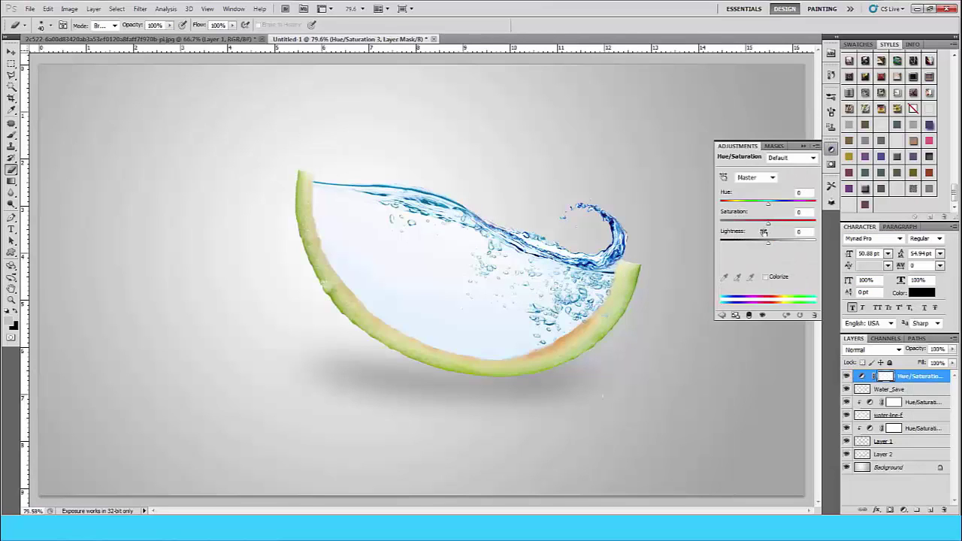
left_click_drag(769, 203, 768, 208)
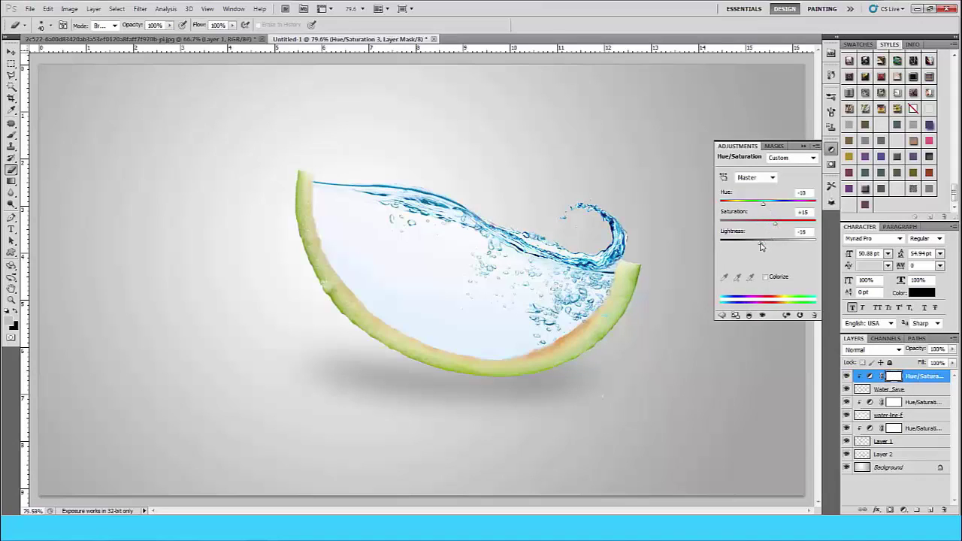
left_click_drag(760, 246, 770, 247)
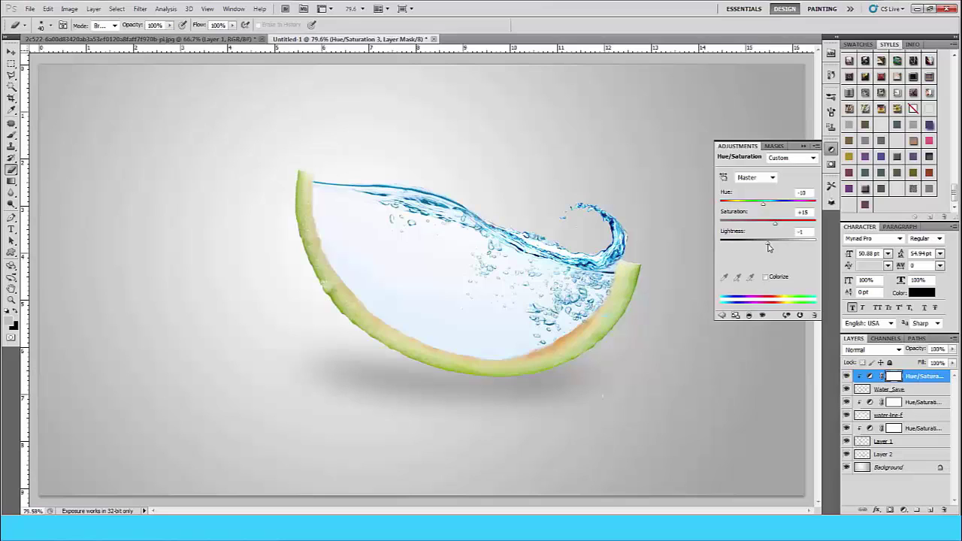
left_click(912, 404)
left_click_drag(768, 209, 765, 209)
- Place the fish-2 goldfish image into the composition
left_click(803, 148)
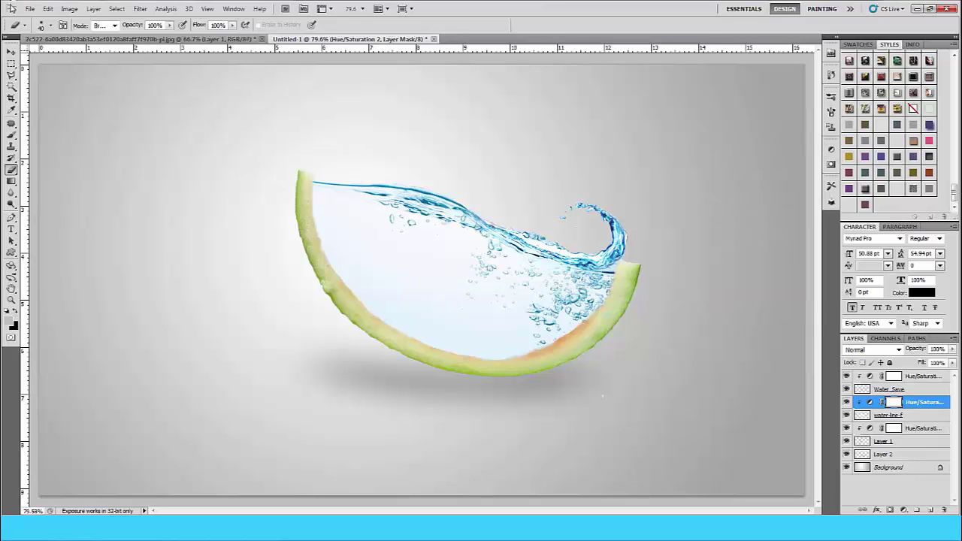
left_click(29, 8)
left_click(60, 253)
left_click_drag(380, 120, 380, 218)
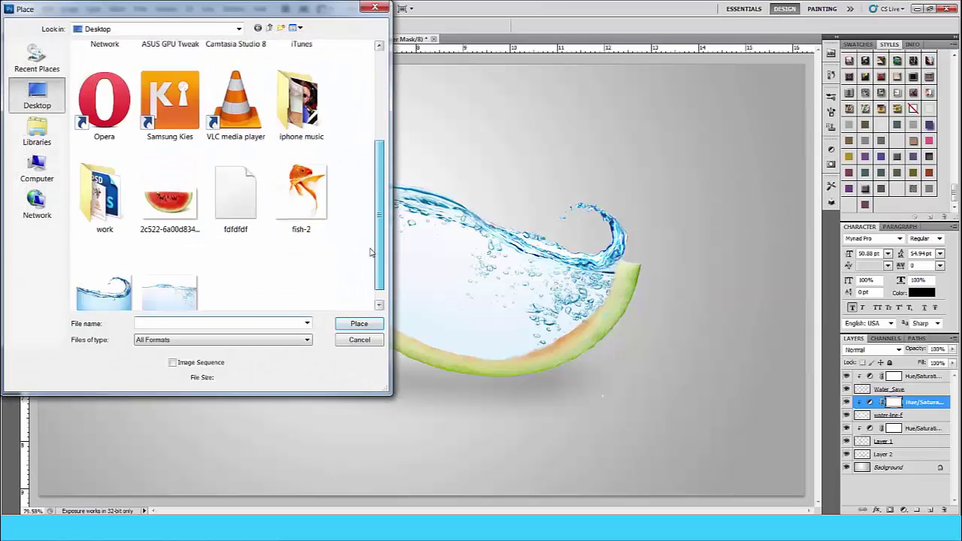
left_click(300, 161)
left_click(358, 324)
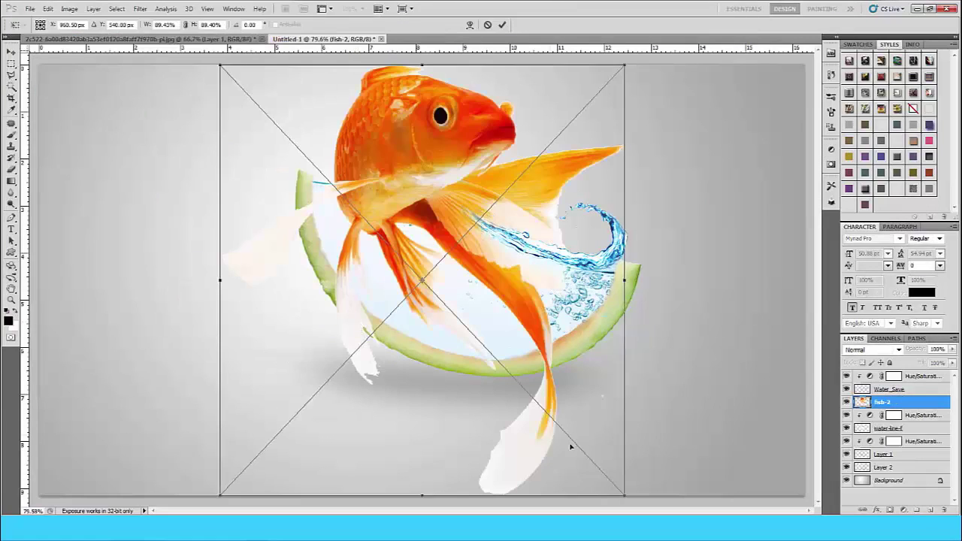
- Scale fish-2 to about 20%, centre it in the melon's water, and put it below water-line-f
left_click_drag(626, 498, 322, 171)
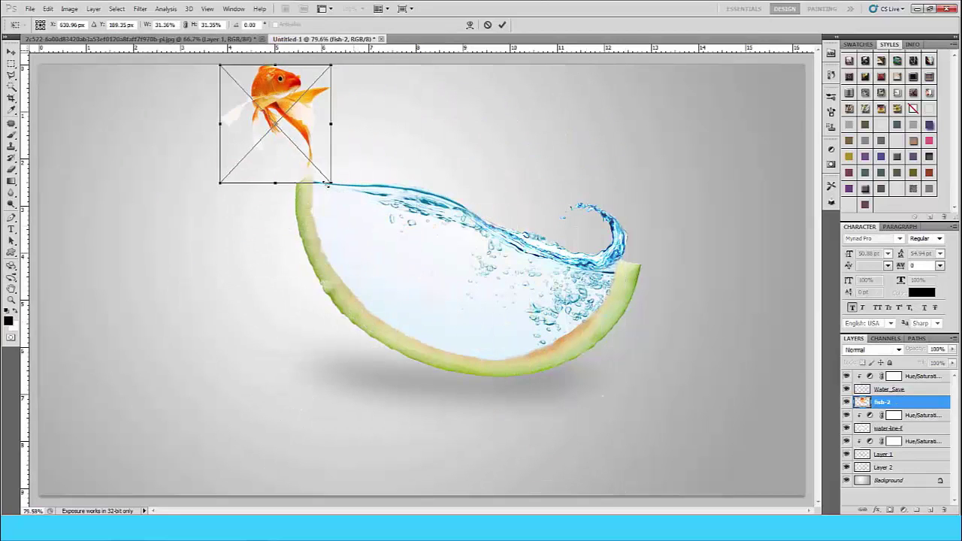
left_click_drag(290, 110, 475, 277)
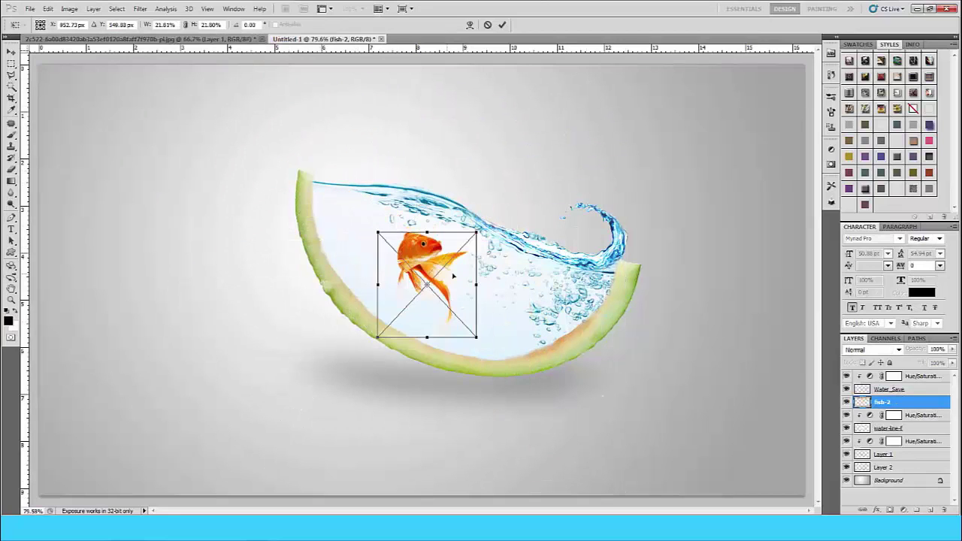
left_click_drag(502, 338, 495, 331)
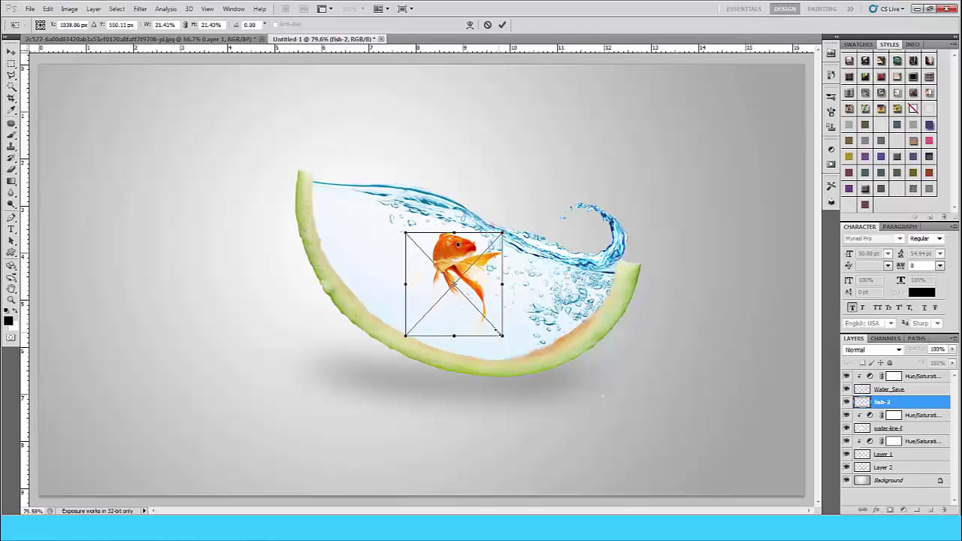
left_click_drag(454, 253, 453, 261)
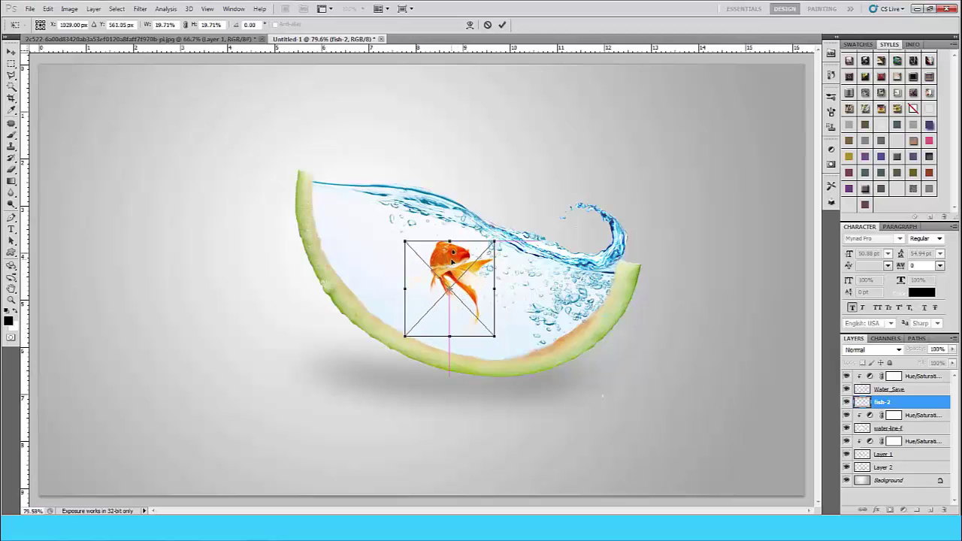
left_click(500, 25)
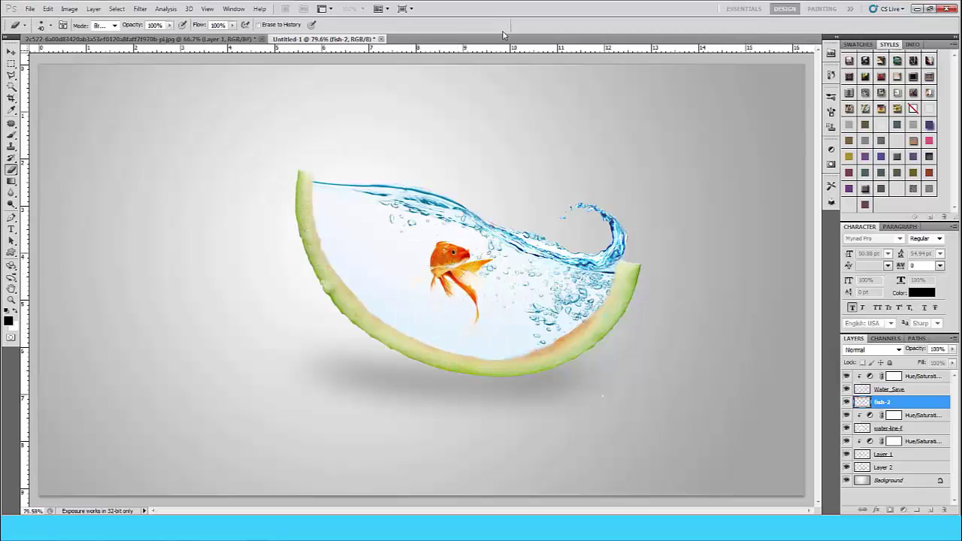
left_click_drag(915, 403, 917, 434)
- Try several blend modes on water-line-f, settling on Linear Burn
left_click(908, 416)
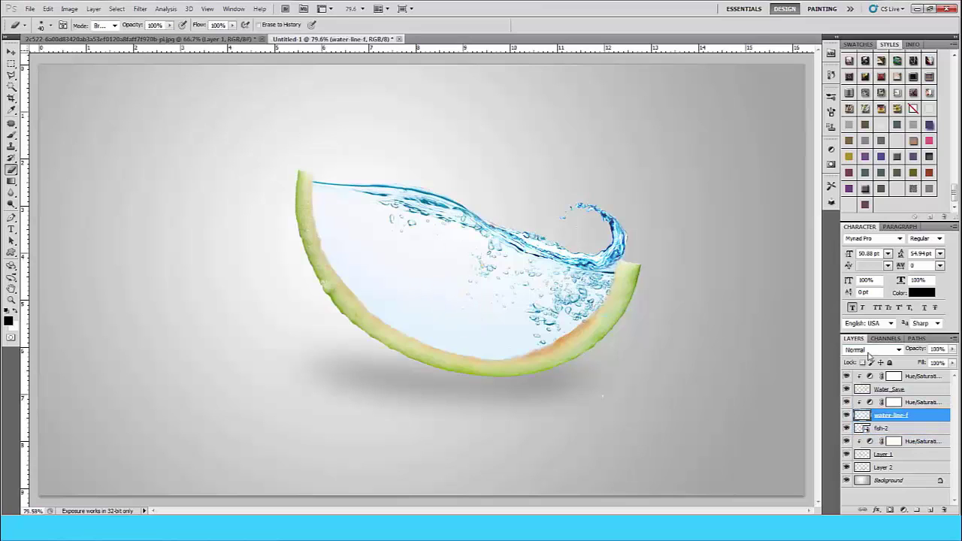
left_click(872, 350)
left_click(866, 208)
key("Down")
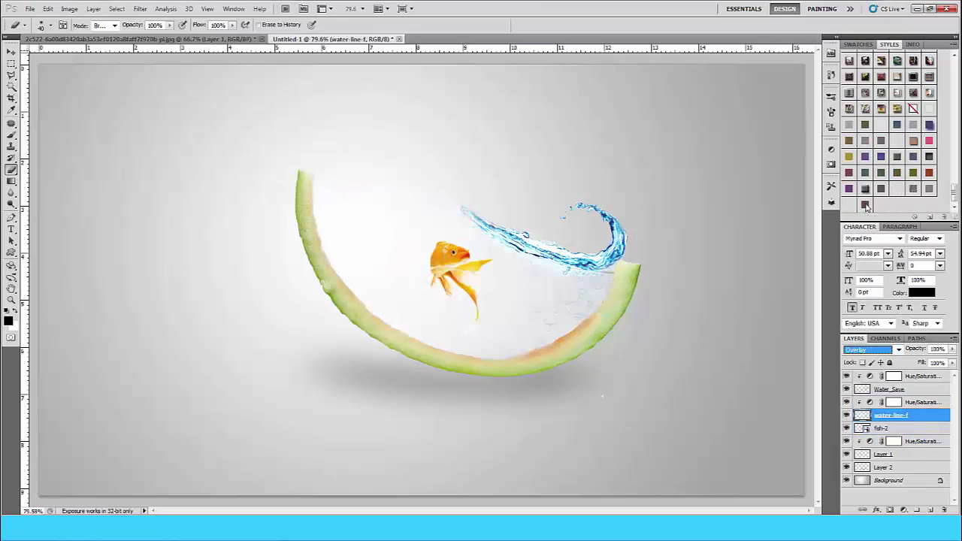
key("Down")
key("Down")
key("Down")
key("Down")
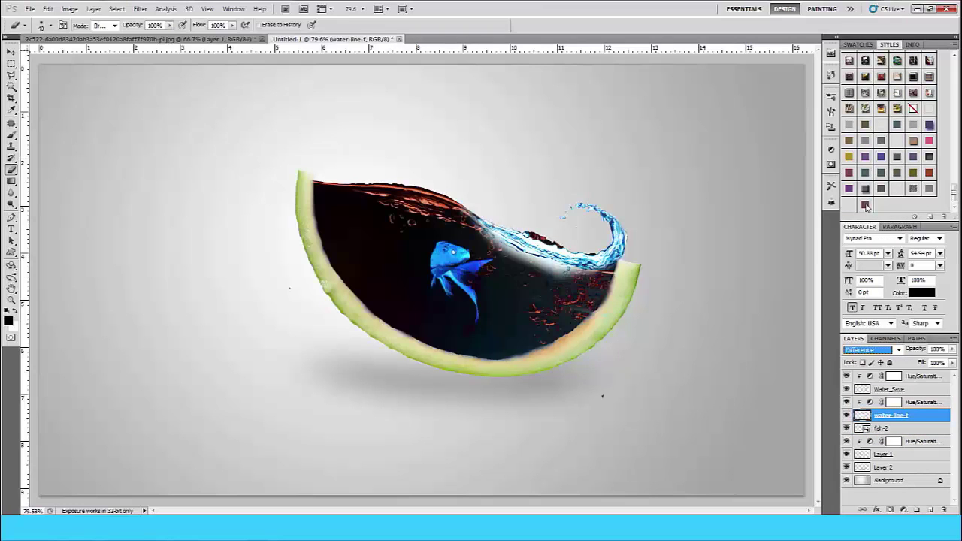
key("Down")
key("Down")
key("Down")
key("Down")
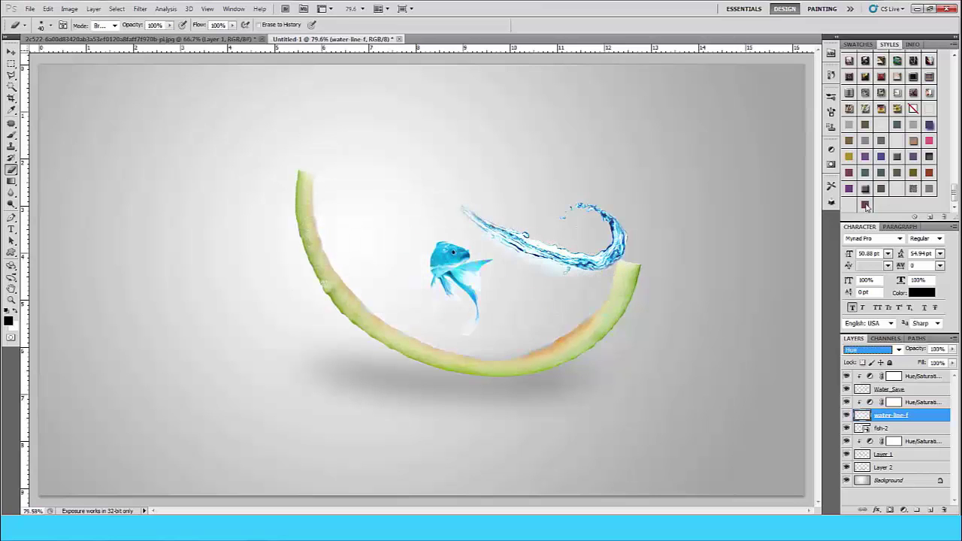
key("Down")
key("Down")
key("Up")
key("Up")
key("Up")
key("Up")
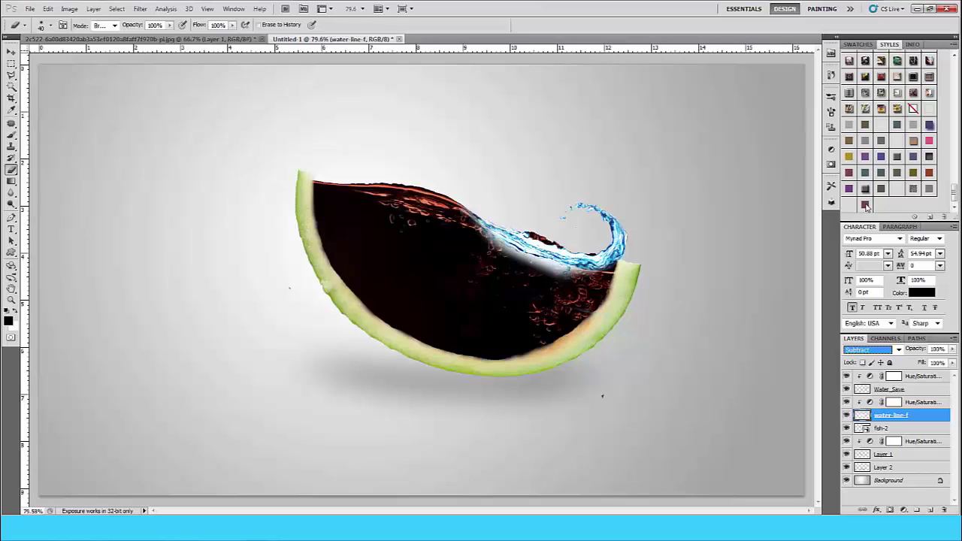
key("Up")
key("Up")
key("Up")
key("Up")
key("Up")
key("Up")
key("Up")
key("Up")
key("Up")
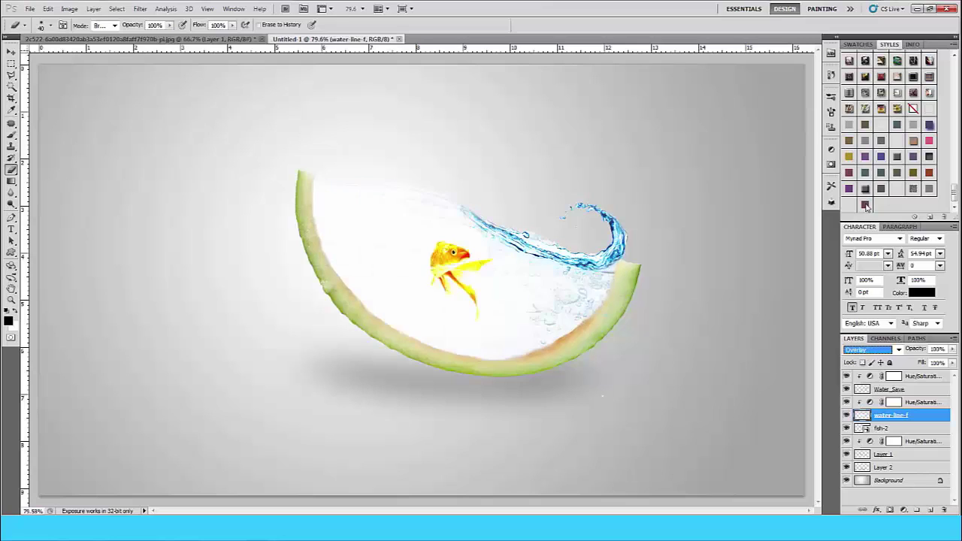
key("Up")
key("Up")
key("Up")
key("Up")
key("Up")
key("Up")
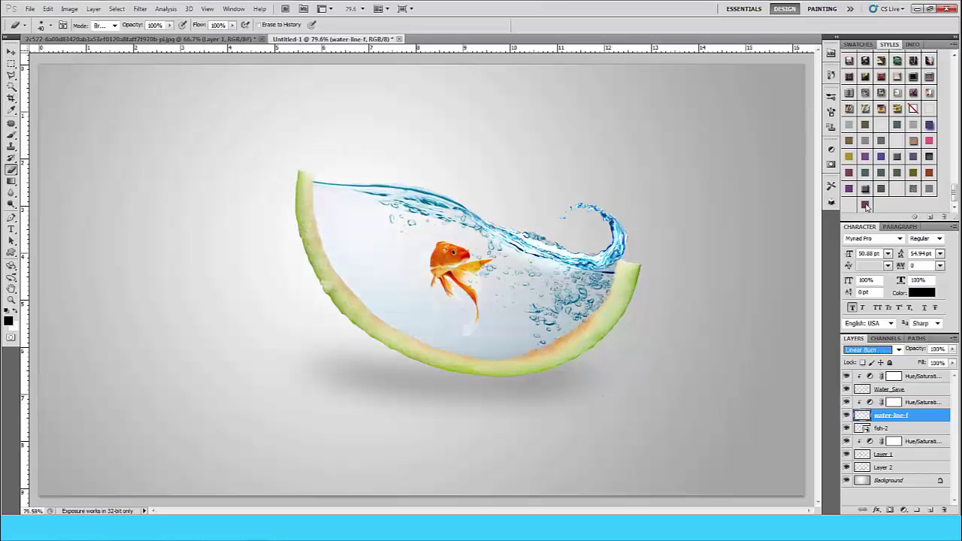
- Lower water-line-f opacity to 94% and open usbdrive_watermelon_1.jpg in Photoshop
left_click_drag(920, 349, 915, 351)
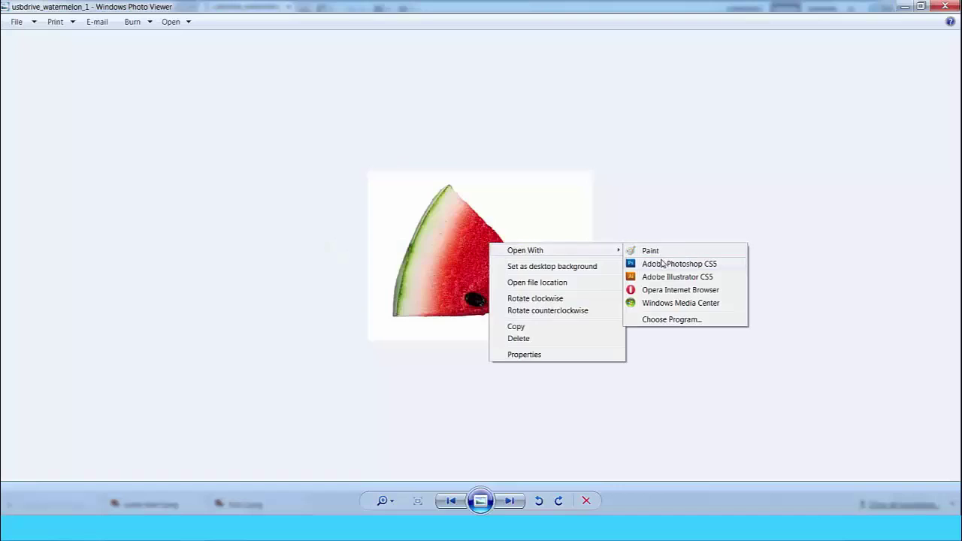
left_click(664, 264)
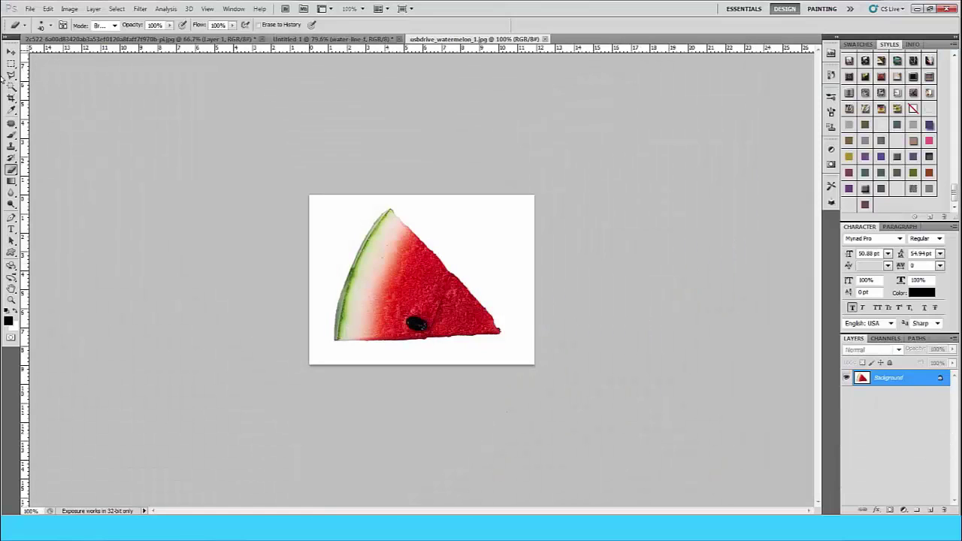
left_click(11, 85)
- Select the watermelon slice from its white background, unlock the layer, and copy it to its own layer
left_click(326, 229)
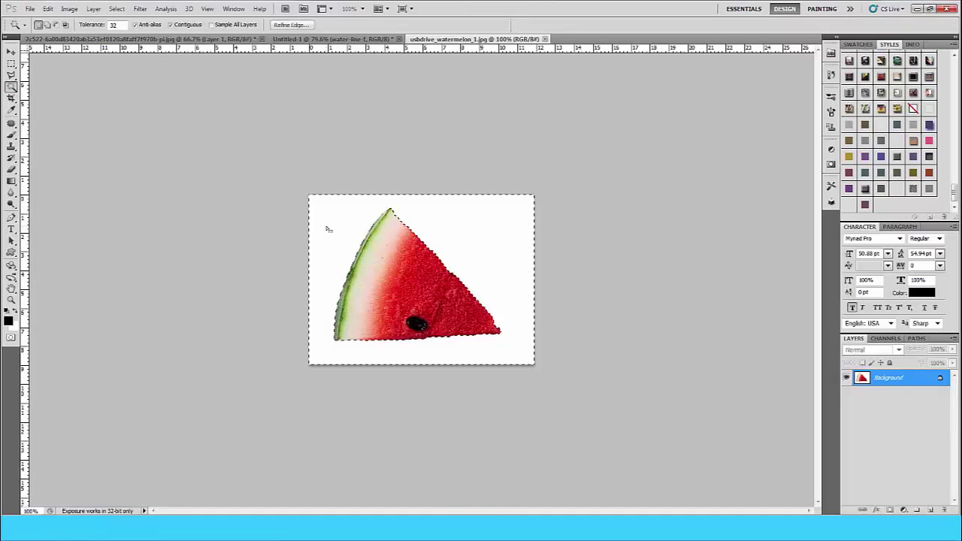
key("ctrl+shift+i")
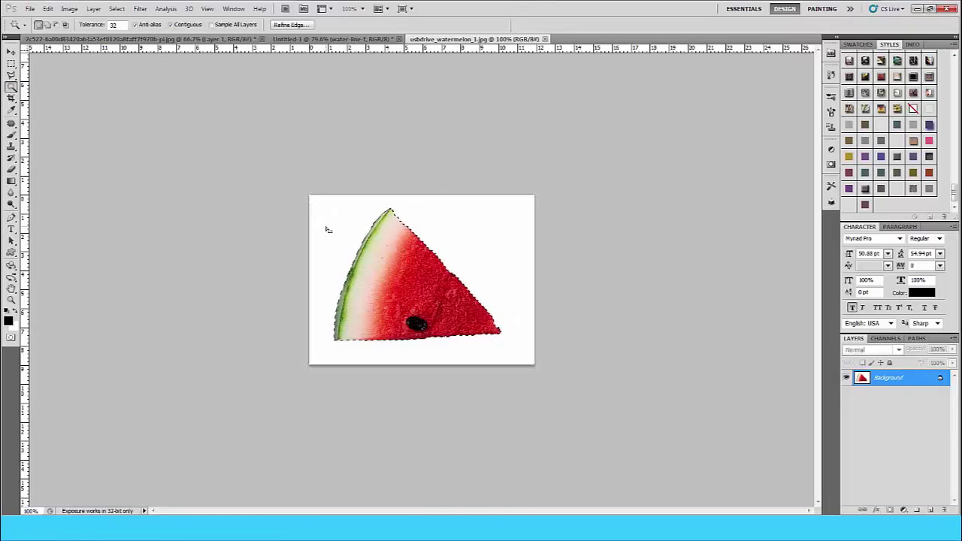
key("Delete")
left_click(536, 172)
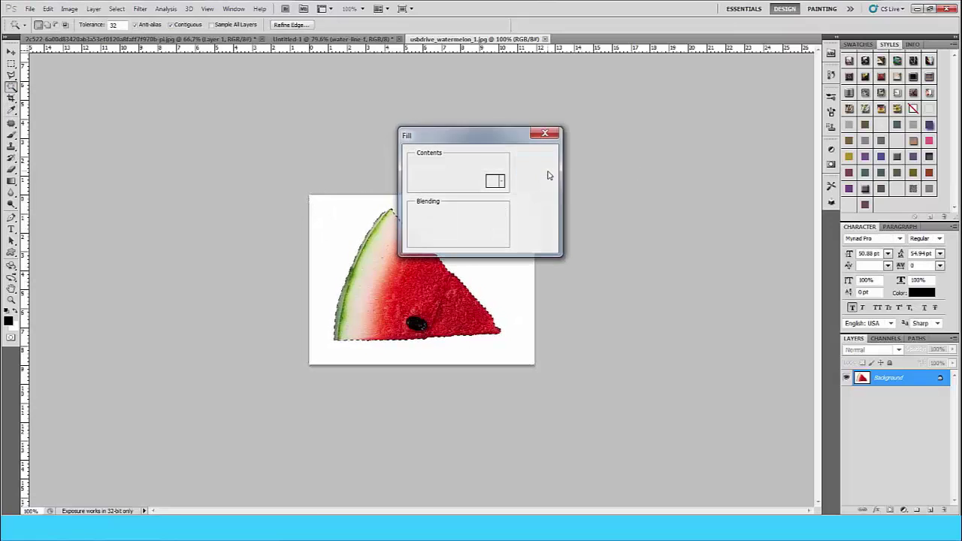
left_click_drag(941, 464, 945, 510)
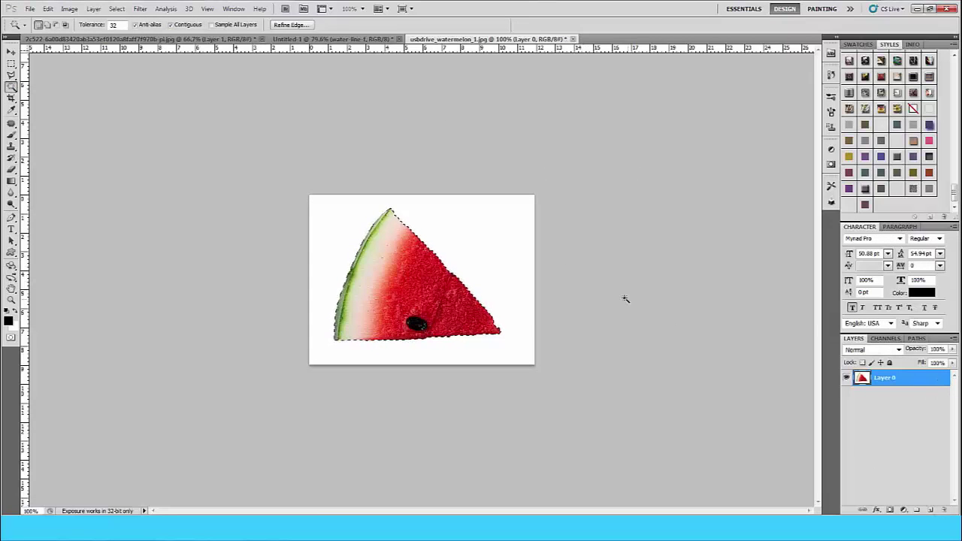
key("Delete")
key("ctrl+z")
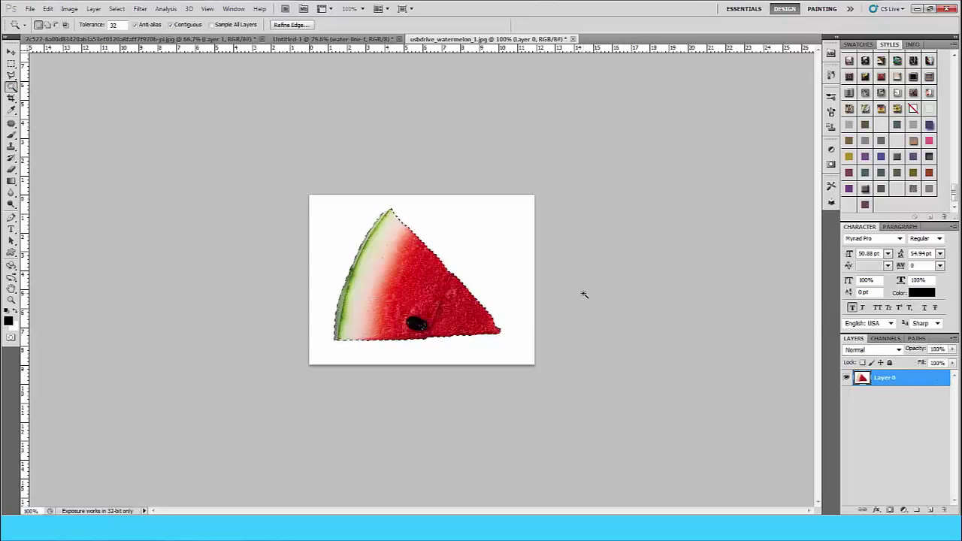
key("ctrl+j")
- Bring the watermelon slice into the goldfish composition as the top layer
left_click(11, 51)
mouse_move(323, 118)
left_mouse_down()
mouse_move(250, 275)
mouse_move(314, 346)
left_mouse_up()
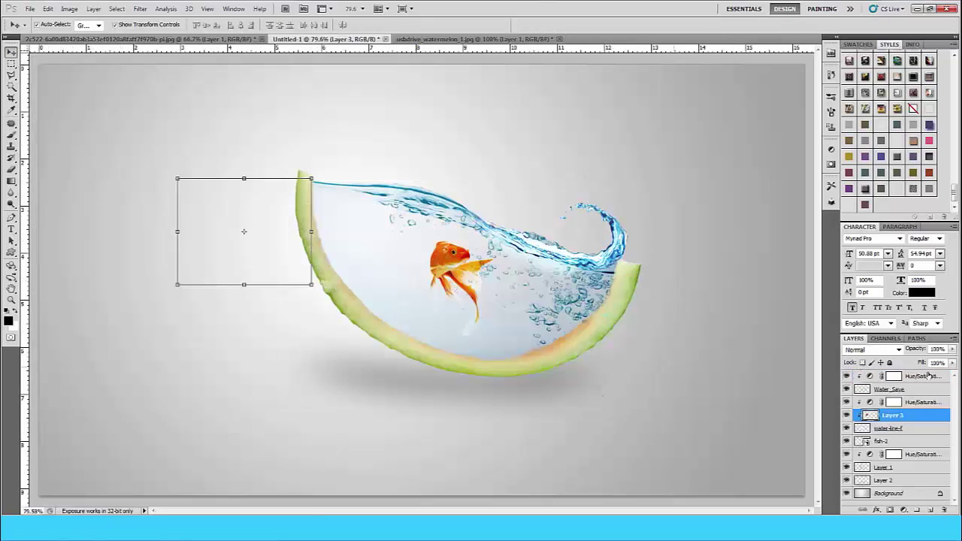
left_click_drag(918, 416, 895, 374)
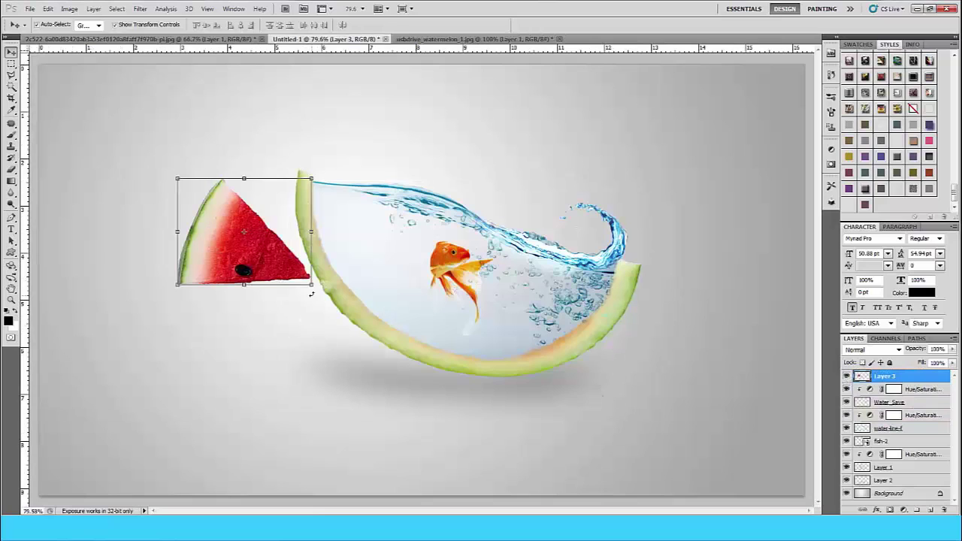
- Rotate and enlarge the slice so it stands upright against the rind's left edge
left_click_drag(311, 294, 248, 144)
left_click_drag(273, 223, 293, 315)
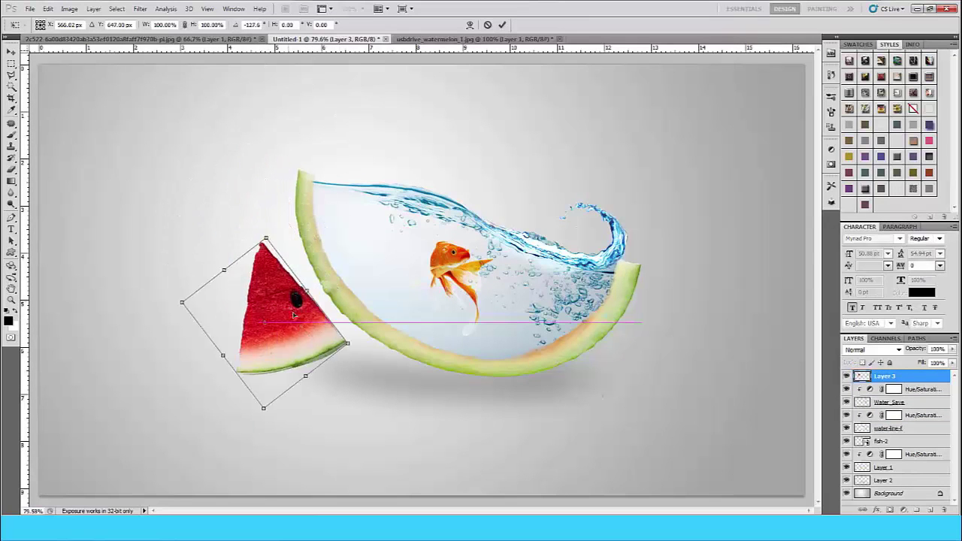
mouse_move(348, 343)
left_mouse_down()
mouse_move(419, 373)
mouse_move(352, 367)
left_mouse_up()
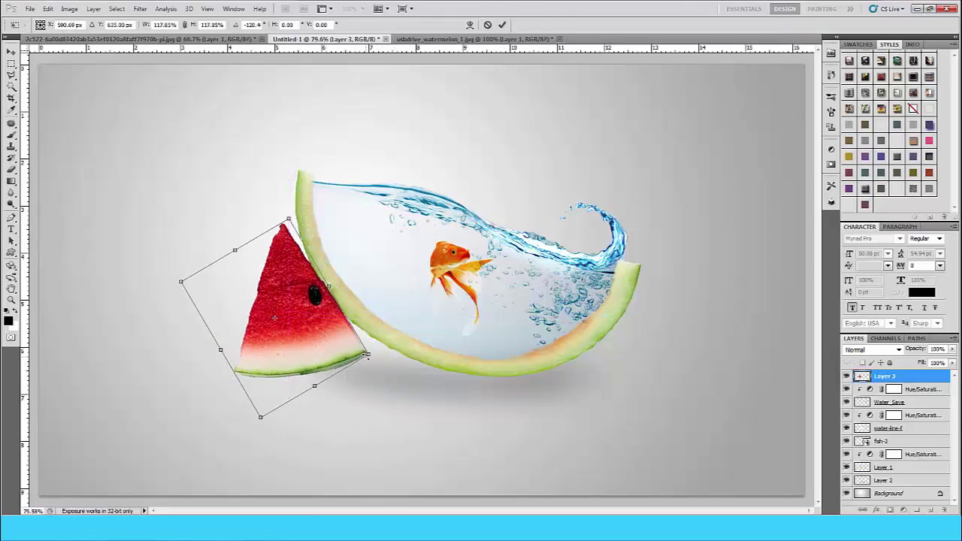
left_click_drag(367, 356, 297, 331)
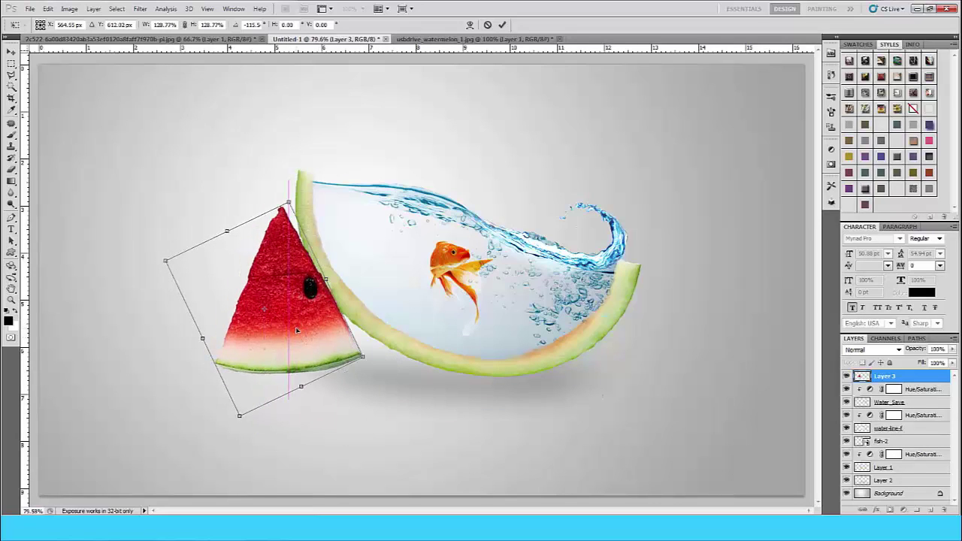
left_click_drag(371, 361, 344, 387)
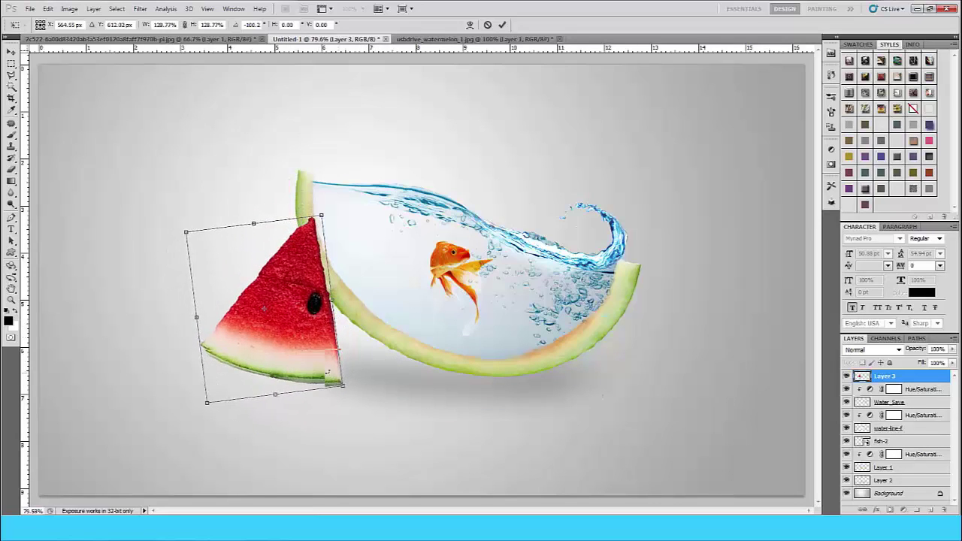
left_click_drag(292, 334, 300, 329)
left_click_drag(365, 378, 367, 378)
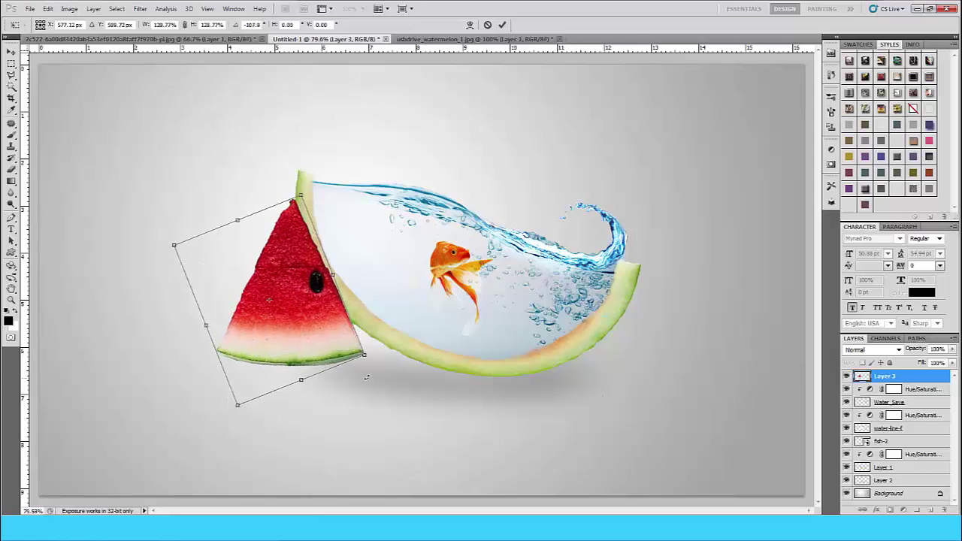
key("Escape")
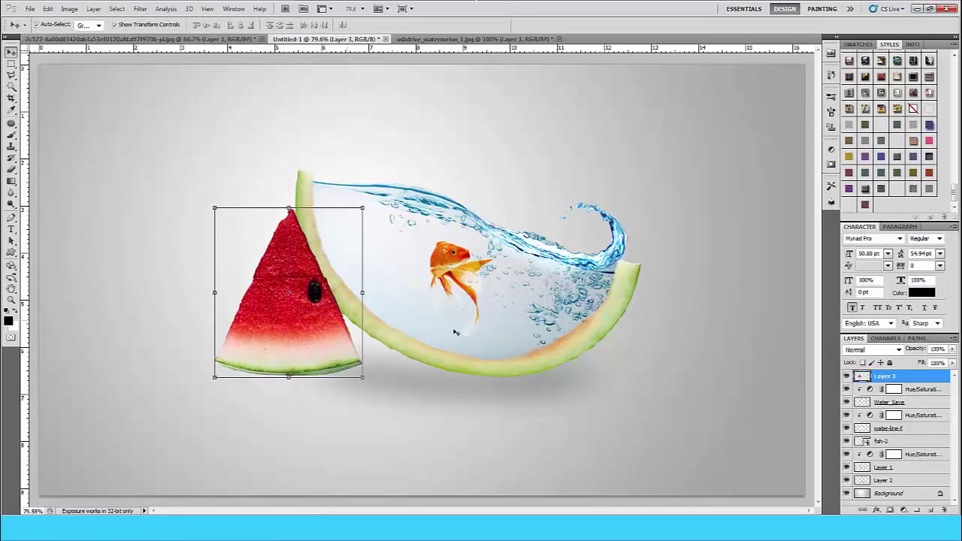
- Paint a wide black shadow under the slice on a new layer at 17% opacity, blend mode Normal
left_click(927, 510, "ctrl")
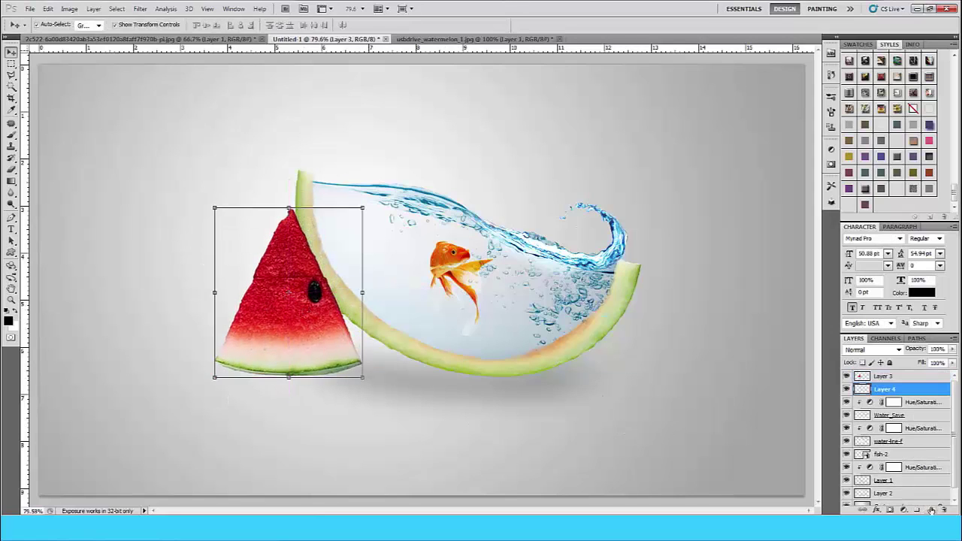
left_click(12, 136)
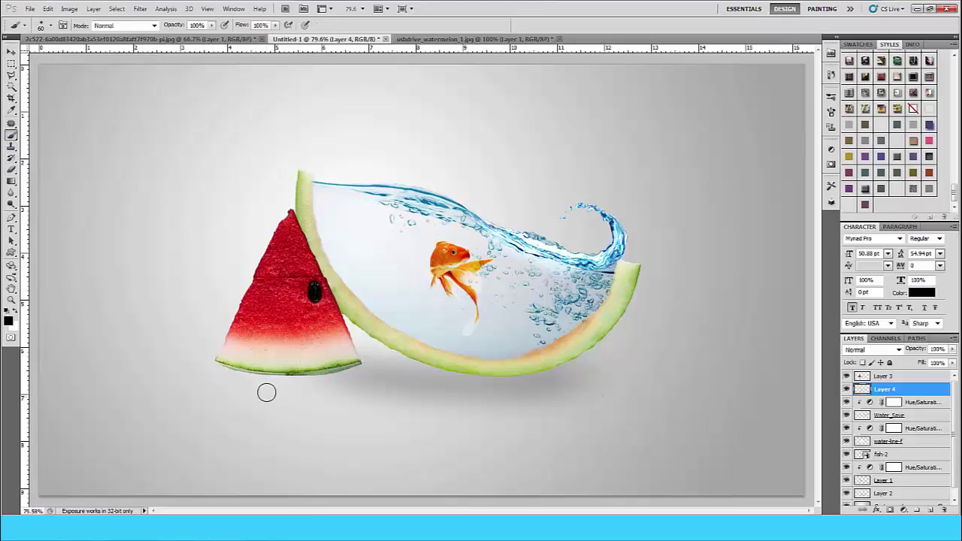
mouse_move(221, 368)
left_mouse_down()
mouse_move(268, 381)
mouse_move(341, 373)
left_mouse_up()
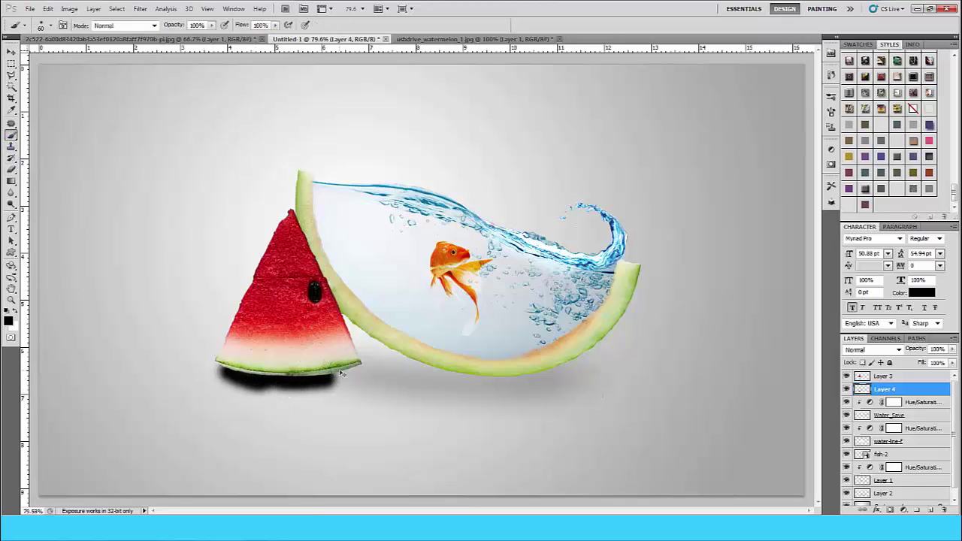
key("ctrl+z")
key("bracketright")
key("bracketright")
key("bracketright")
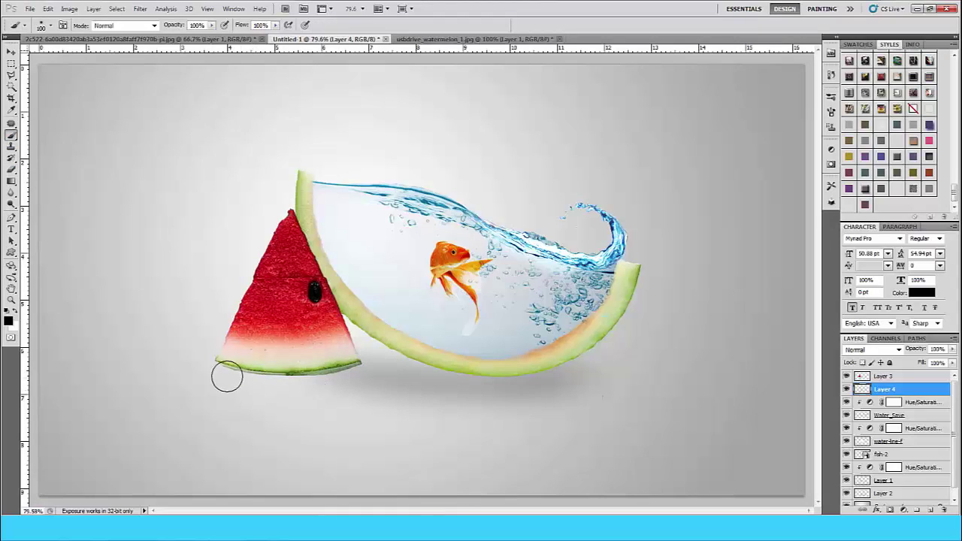
left_click_drag(226, 378, 359, 380)
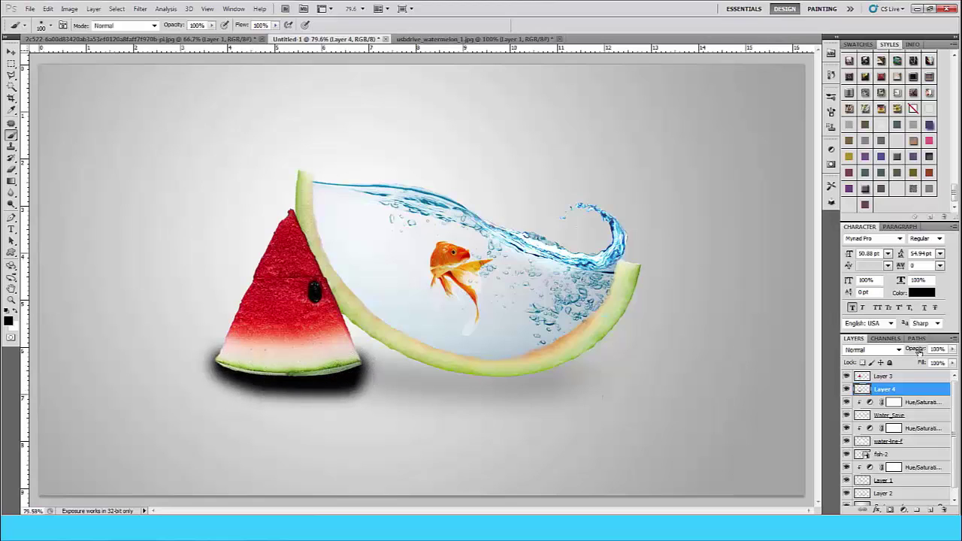
left_click_drag(919, 352, 879, 351)
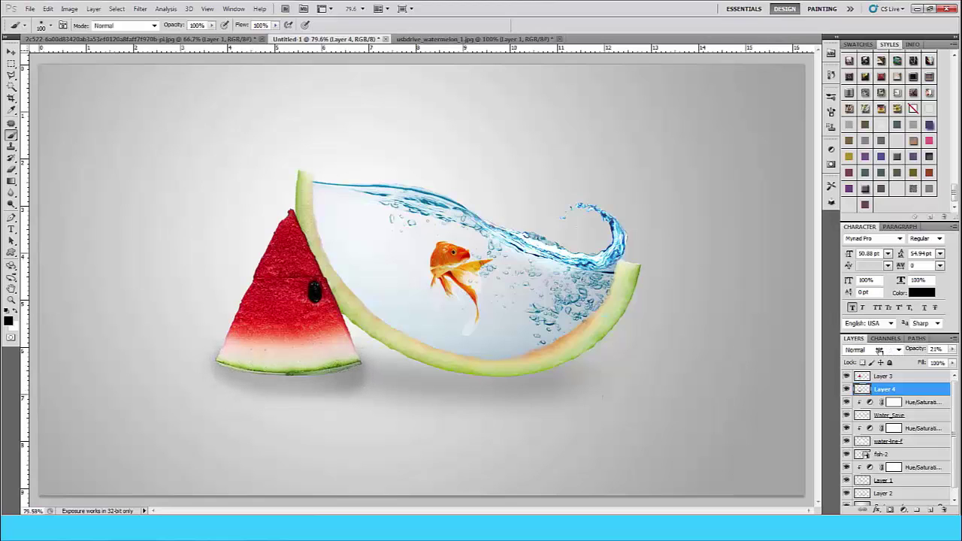
left_click(878, 350)
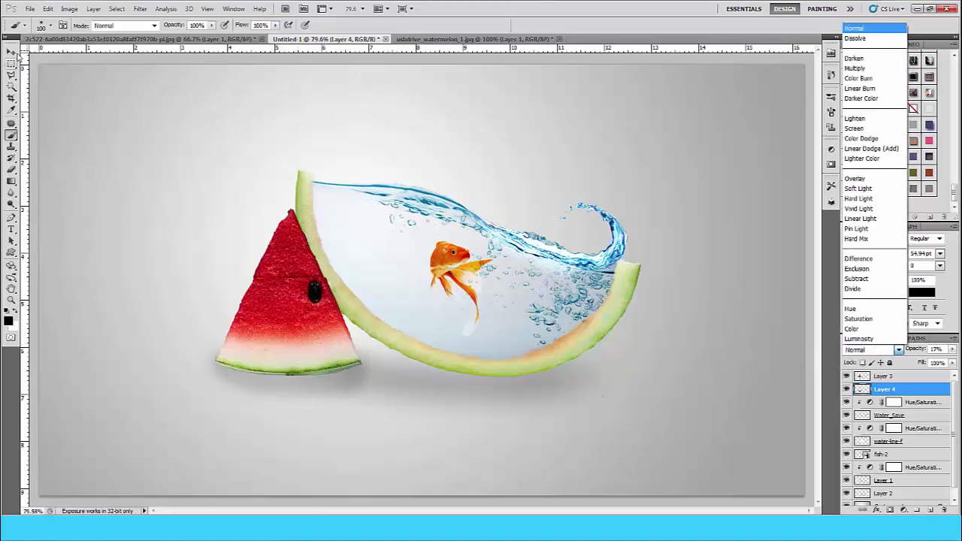
left_click(12, 59)
- Set up a soft 200 px Eraser and bring up the Blur filters
left_click(11, 170)
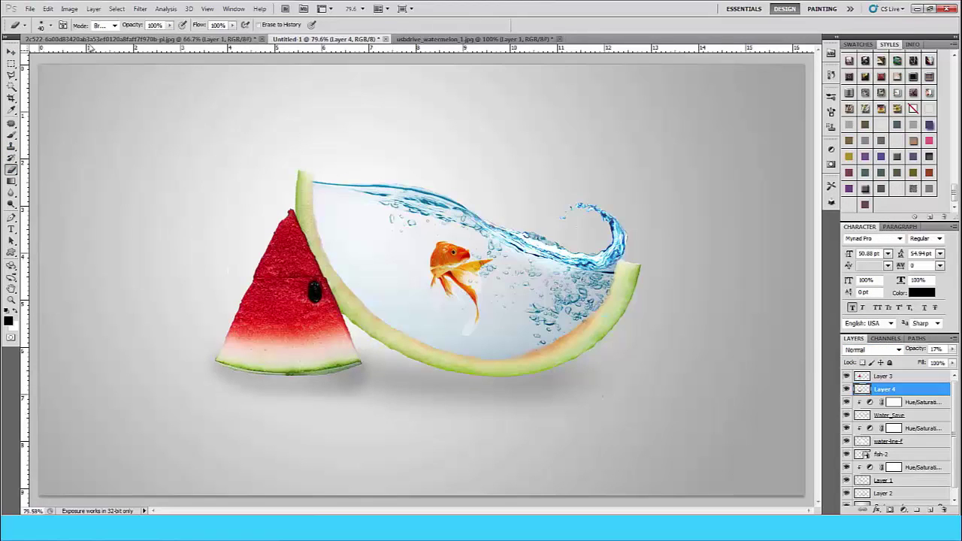
left_click(49, 25)
left_click(400, 456)
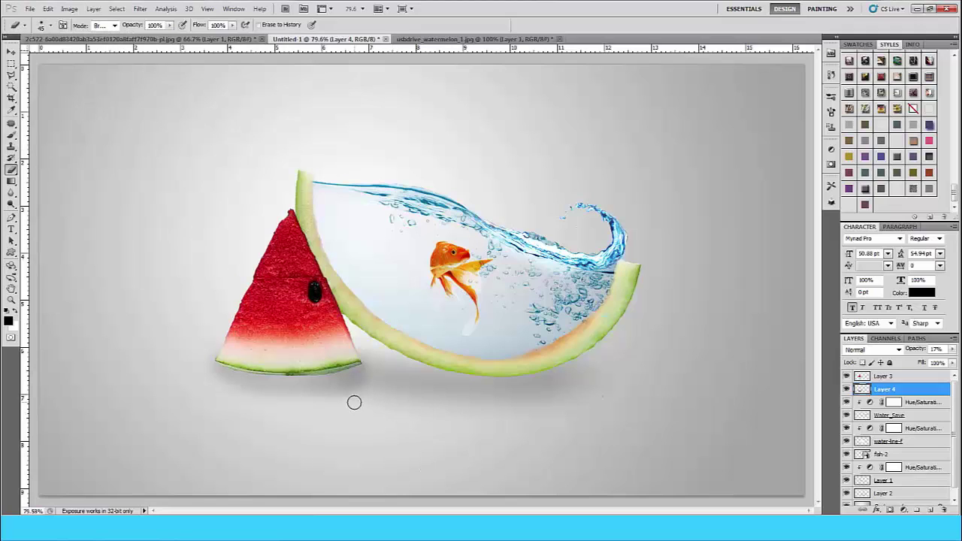
key("bracketright")
key("bracketright")
key("bracketright")
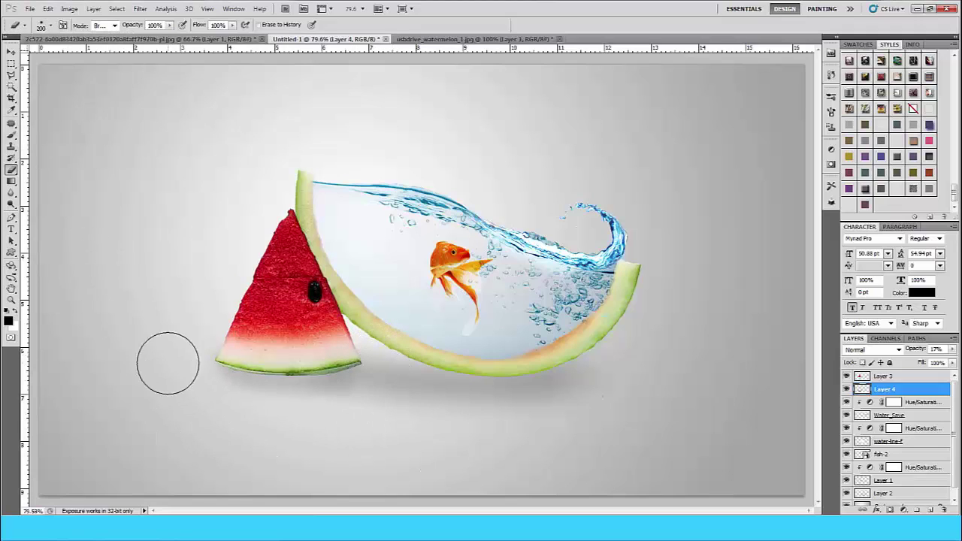
left_click(11, 51)
left_click(140, 8)
mouse_move(199, 123)
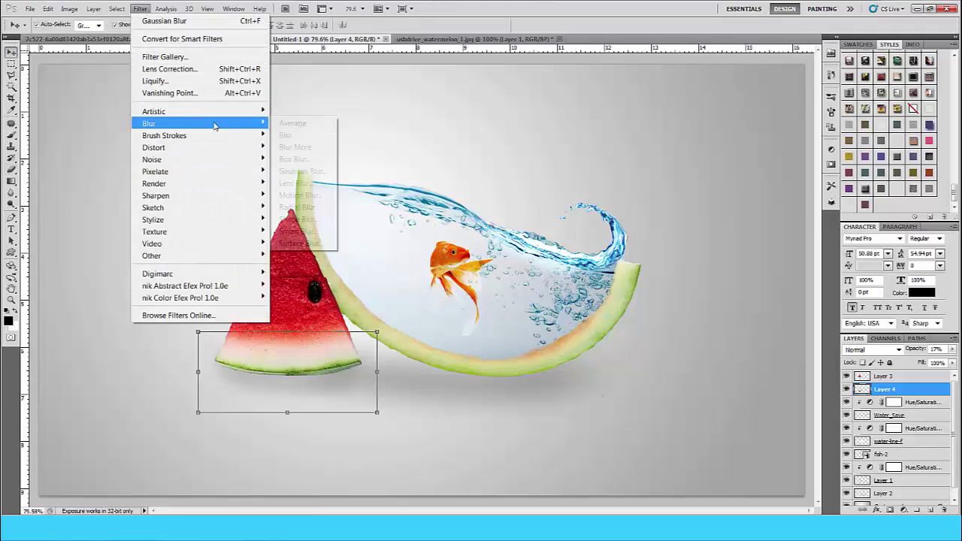
- Gaussian-blur the slice's shadow, raise its opacity to 22%, and reshape it
left_click(297, 170)
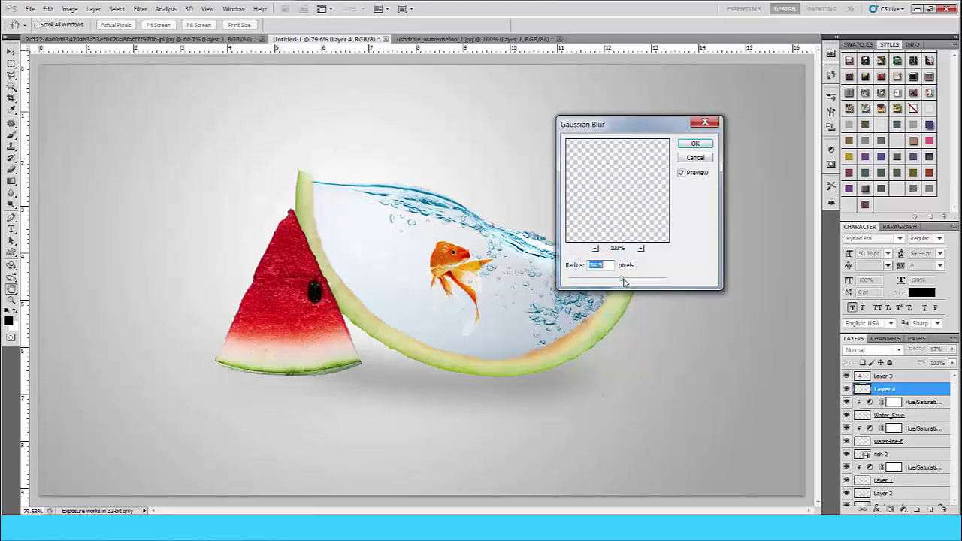
left_click(693, 145)
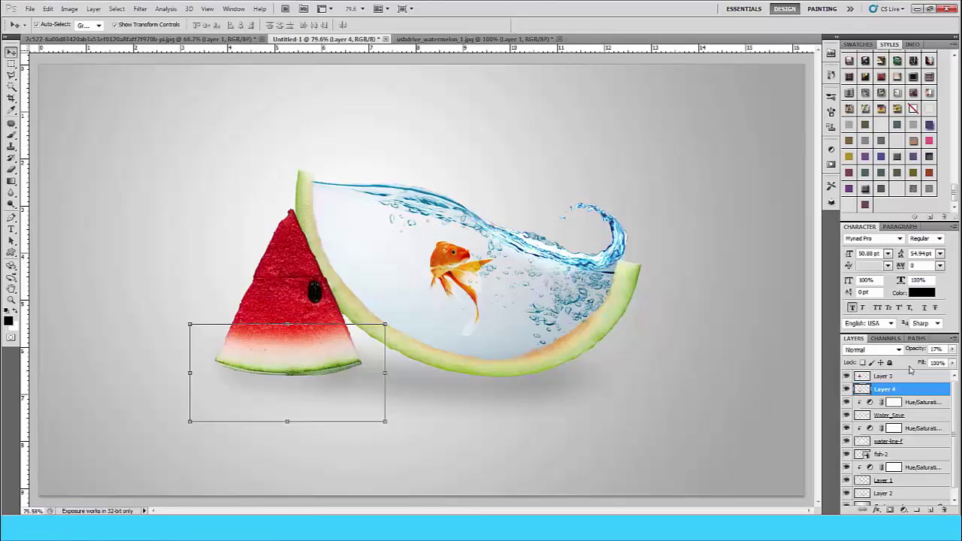
left_click_drag(911, 350, 911, 352)
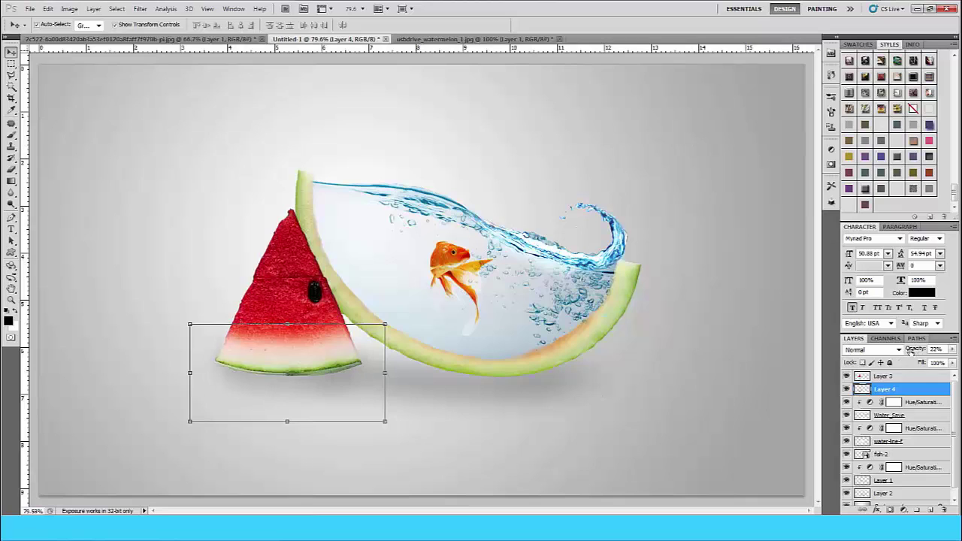
left_click_drag(294, 331, 295, 342)
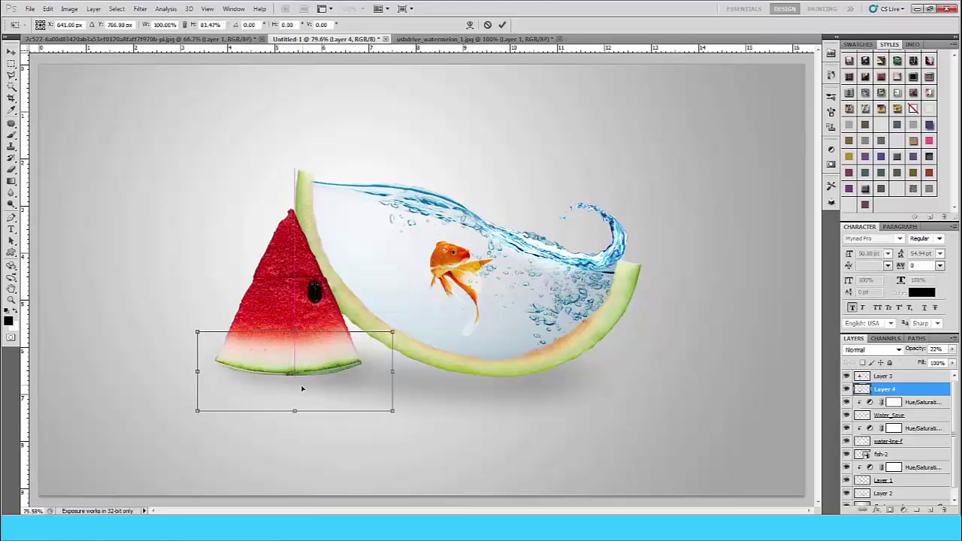
left_click(502, 24)
- Shift the rind's Layer 2 shadow right and scale it to about 77%
left_click(520, 406)
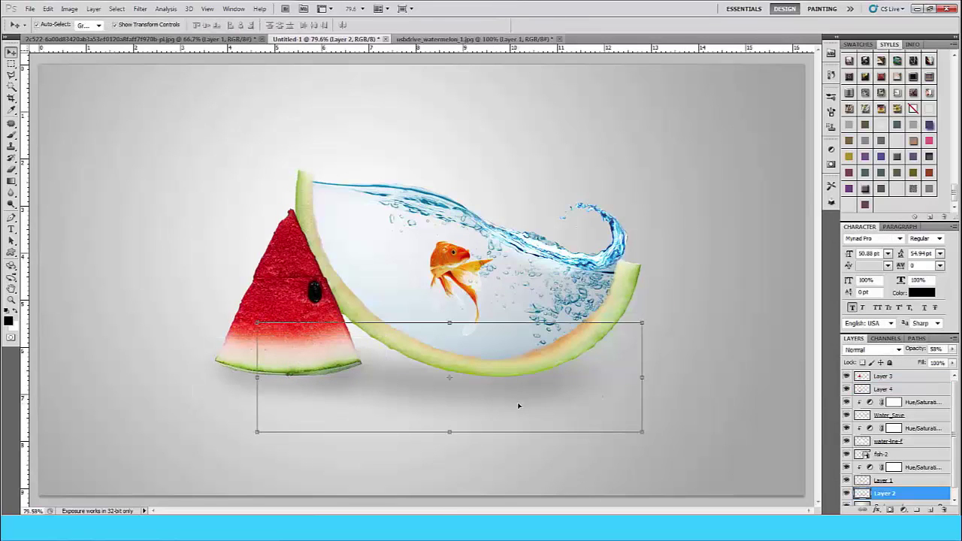
left_click_drag(530, 406, 584, 406)
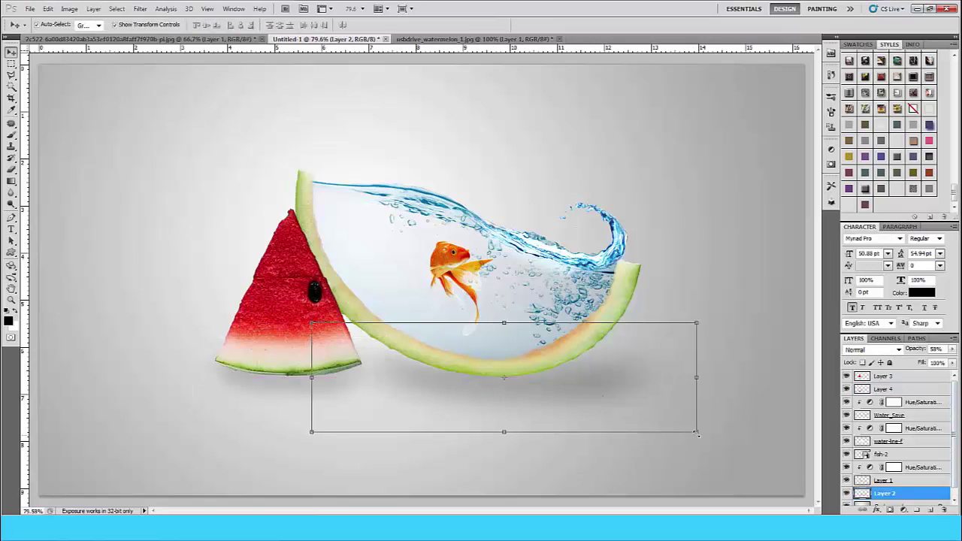
key("ctrl+t")
left_click_drag(697, 434, 650, 418)
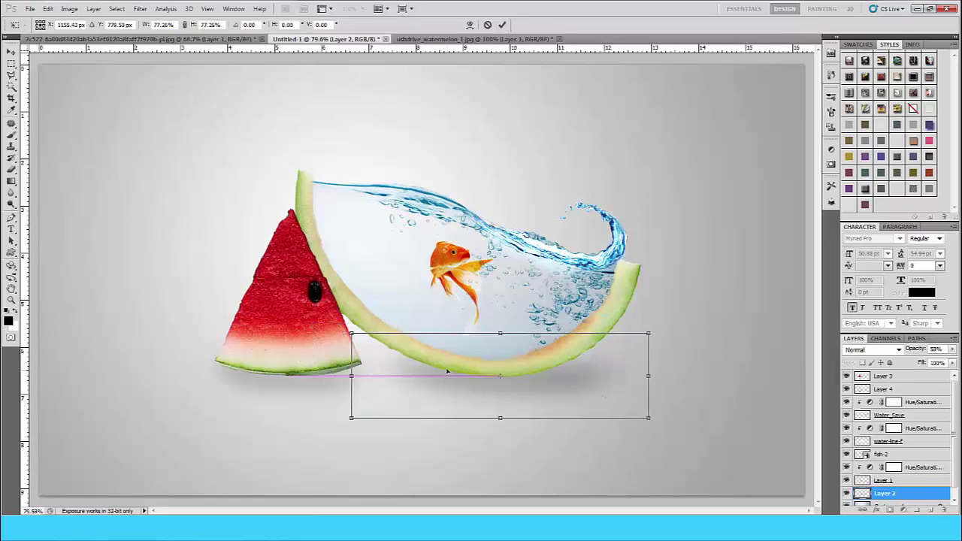
left_click_drag(447, 371, 440, 372)
key("Return")
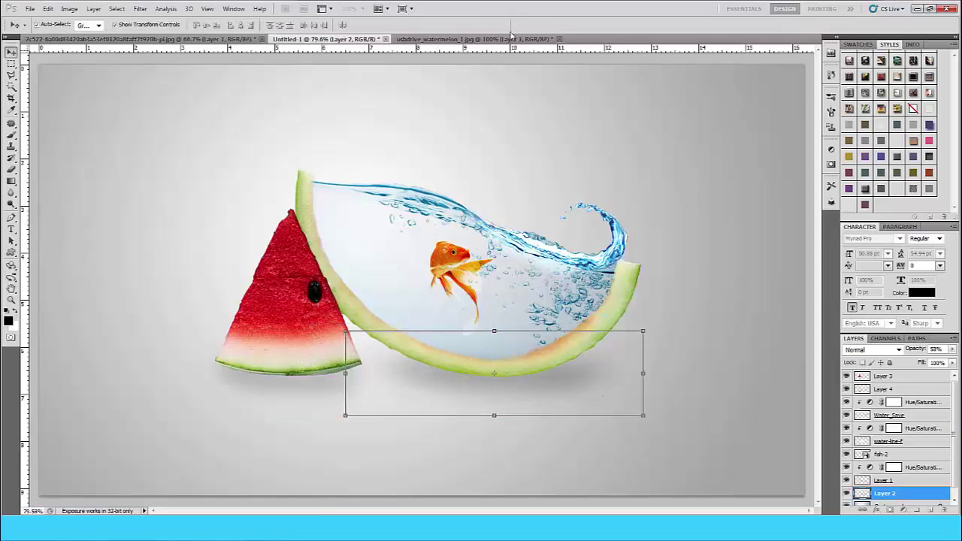
left_click(315, 342)
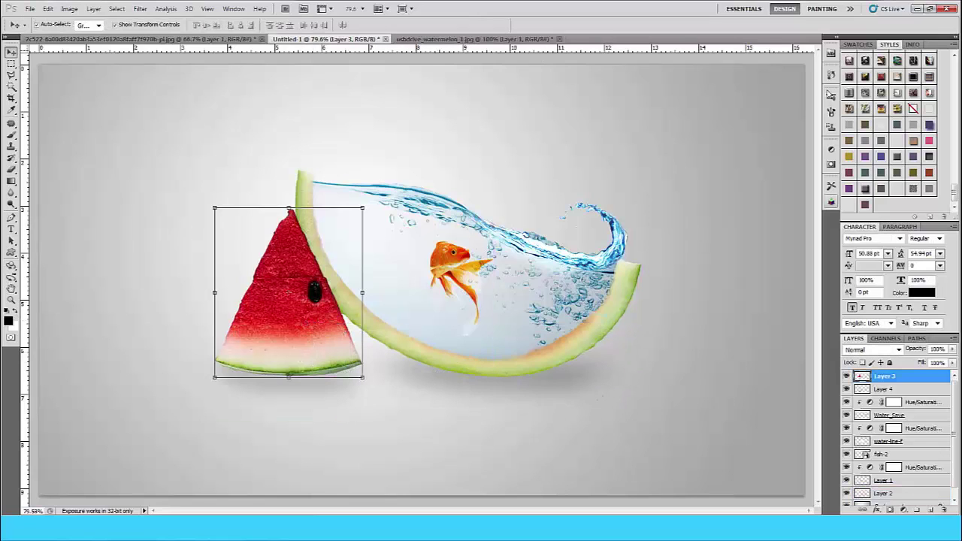
- Add a Curves adjustment lifting the upper and lower curve points
left_click(831, 149)
left_click(776, 177)
left_click_drag(804, 200, 797, 197)
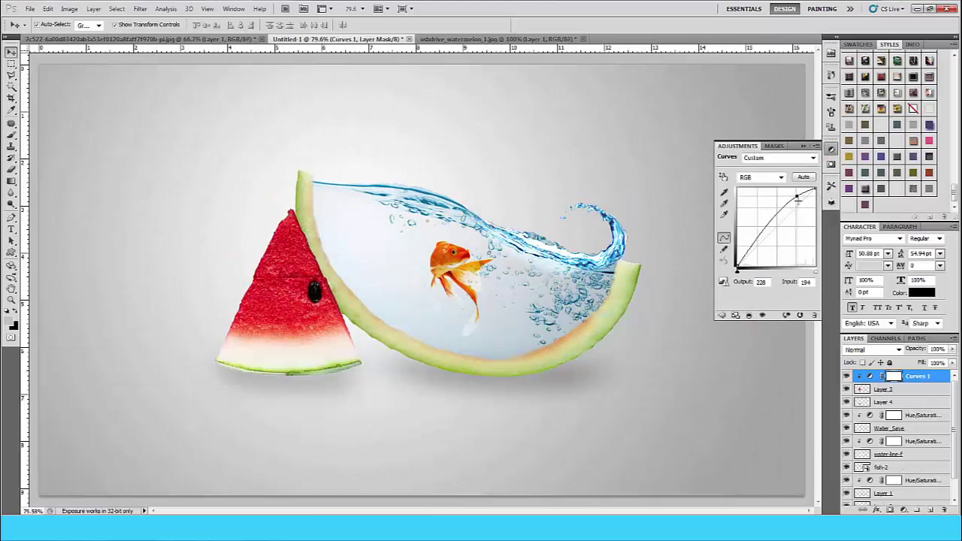
left_click_drag(745, 257, 742, 260)
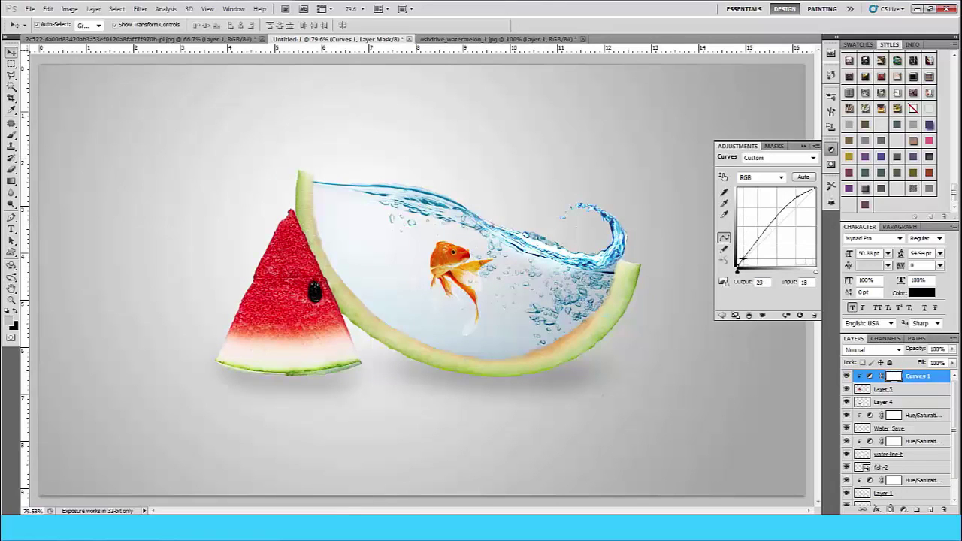
- Paint a faint extra shadow beside the red slice's tip on Layer 4
left_click(906, 404)
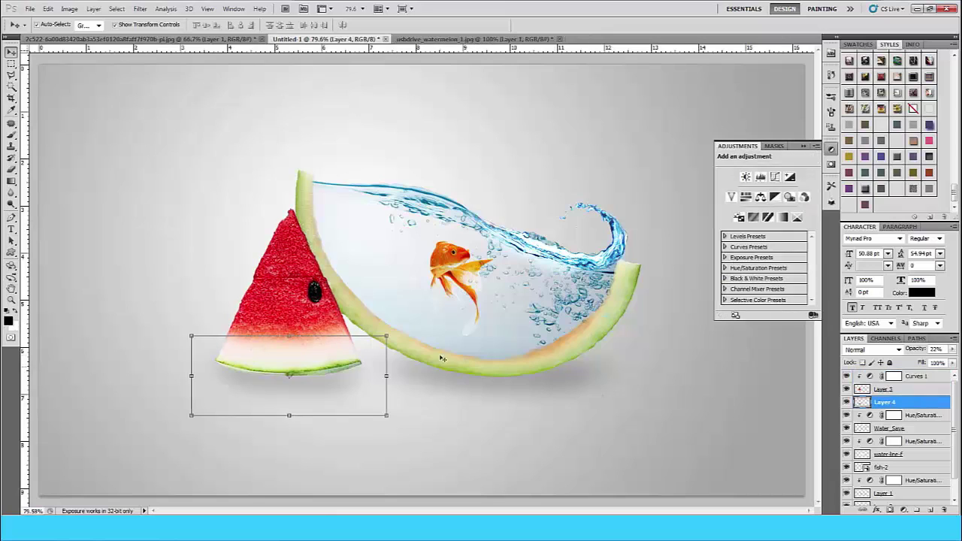
left_click(11, 137)
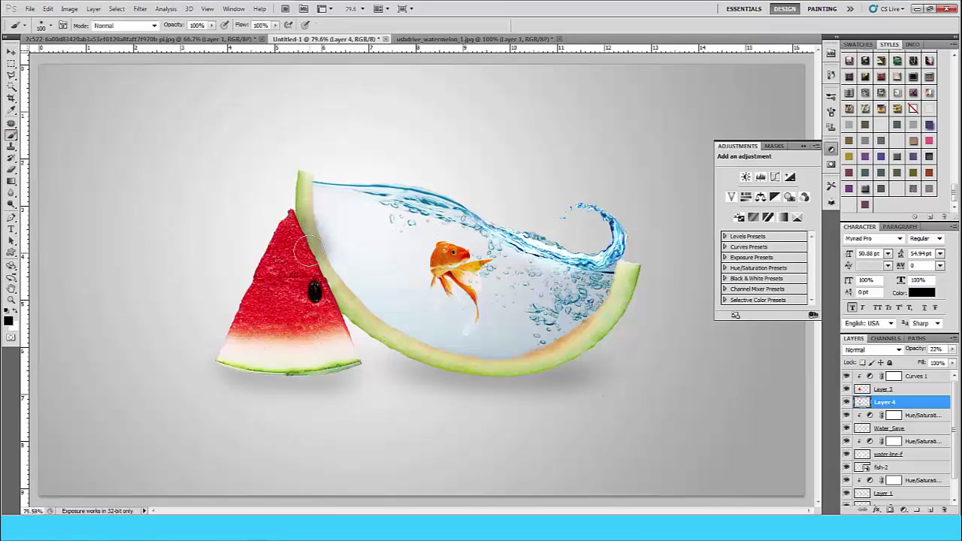
left_click_drag(280, 213, 286, 226)
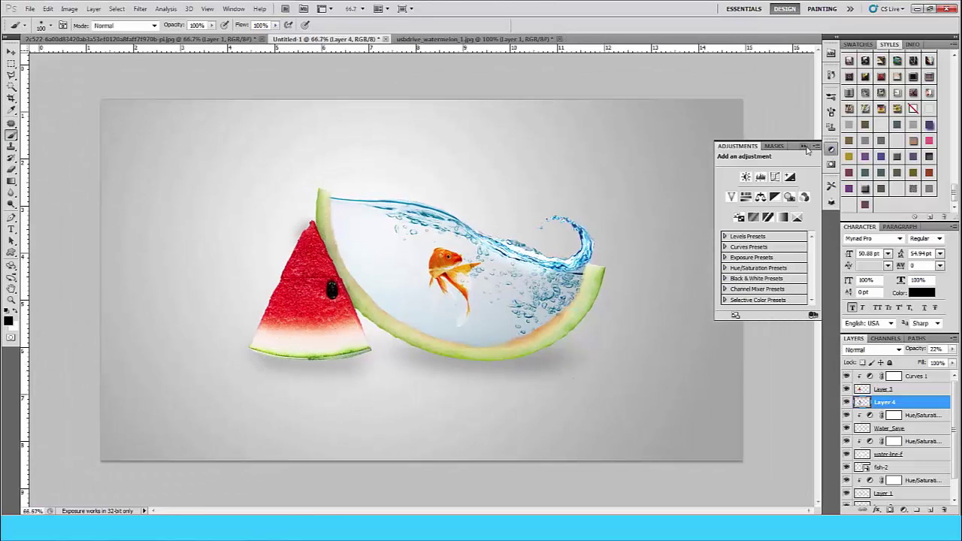
- Add Layer 5 above Curves 1 and set the foreground colour to cyan
left_click(806, 147)
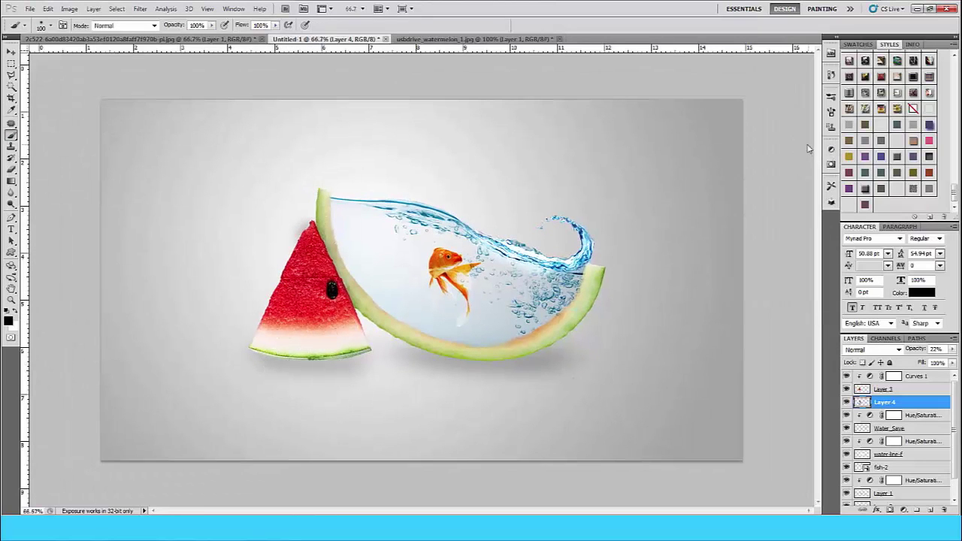
left_click(30, 9)
left_click(390, 85)
left_click(917, 379)
left_click(932, 511)
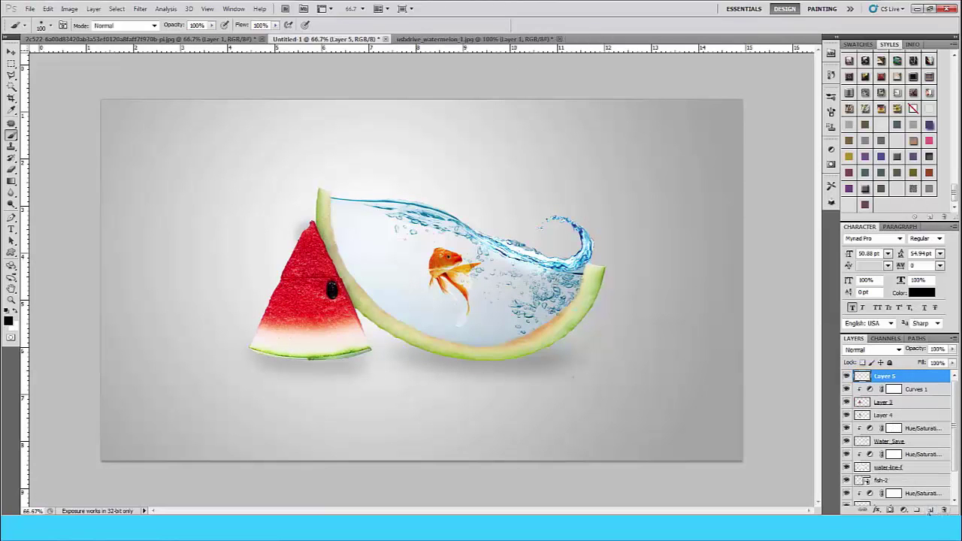
left_click(10, 320)
left_click(690, 184)
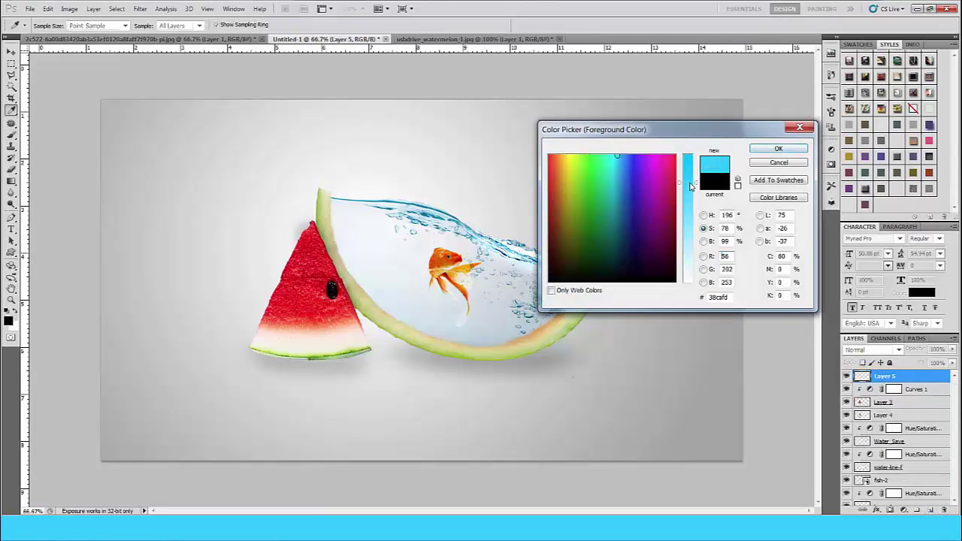
left_click(779, 148)
- Paint large soft cyan strokes down both sides, blended as Screen at 66% opacity
key("b")
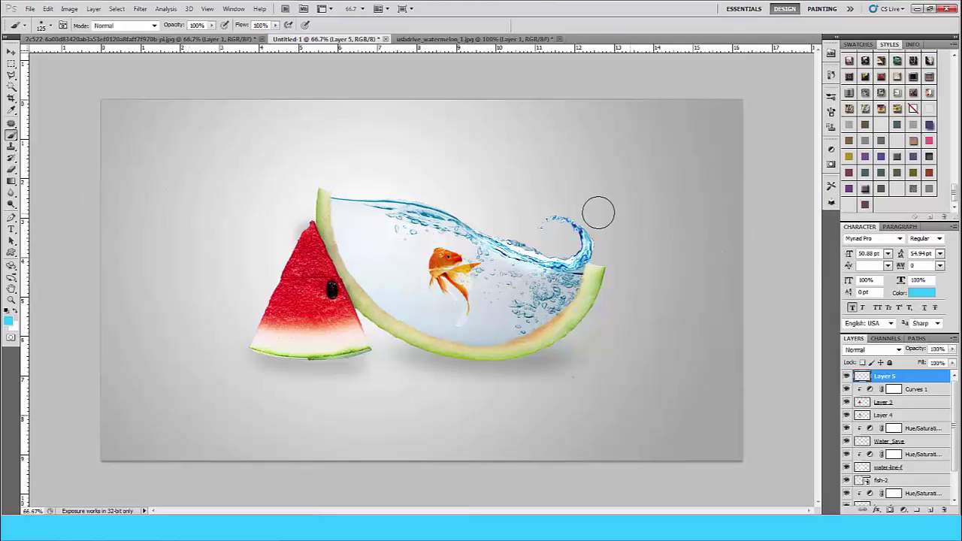
key("bracketright")
key("bracketright")
key("bracketright")
left_click_drag(644, 108, 670, 461)
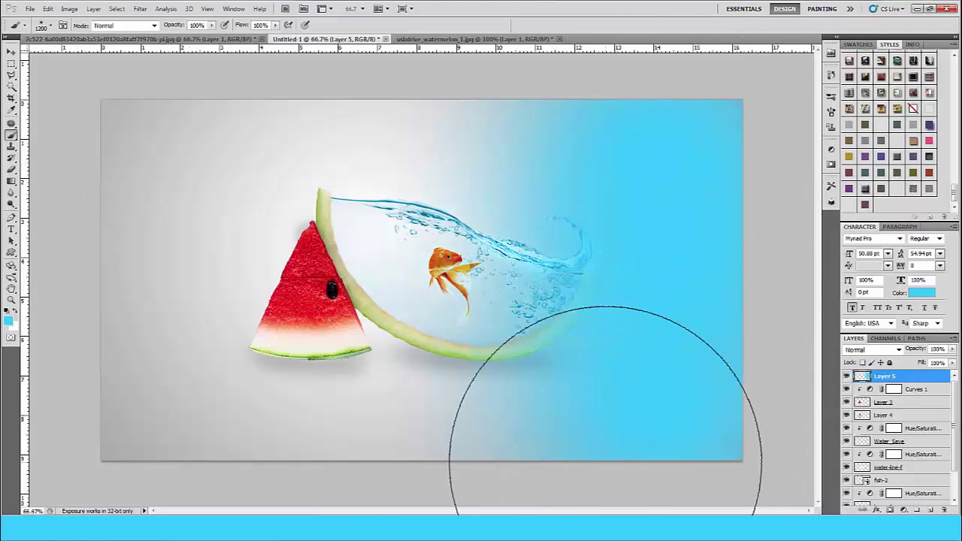
key("bracketleft")
key("bracketleft")
key("bracketleft")
key("bracketleft")
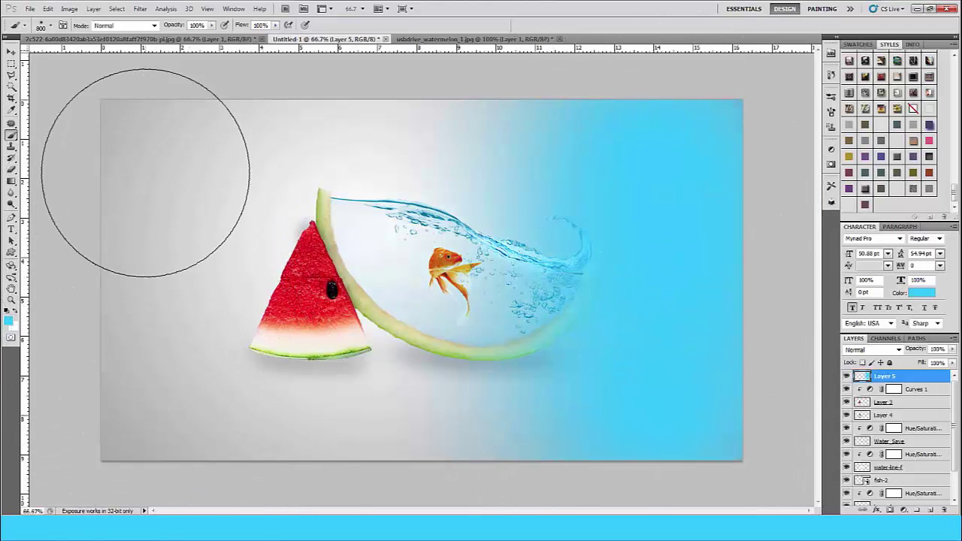
left_click_drag(146, 173, 150, 436)
left_click(872, 350)
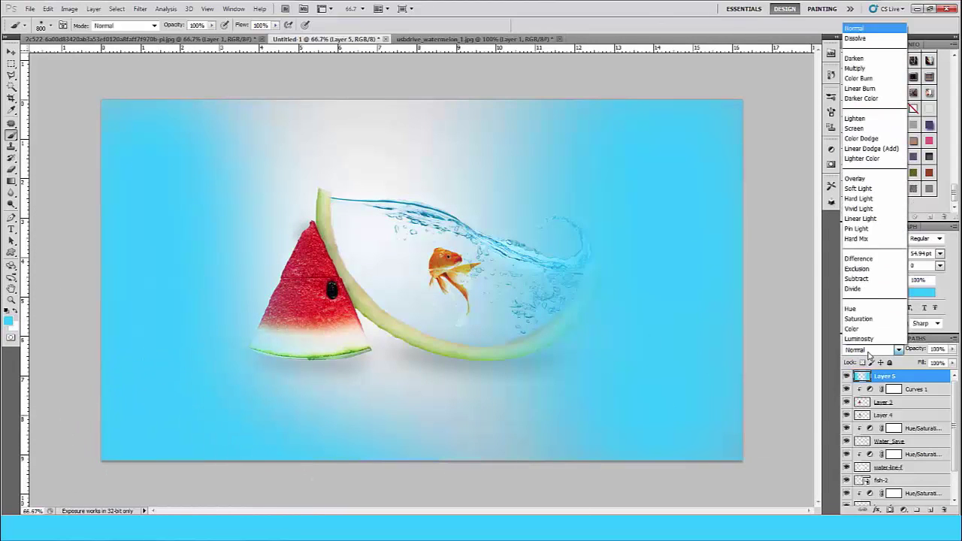
left_click(872, 119)
left_click_drag(911, 352, 900, 352)
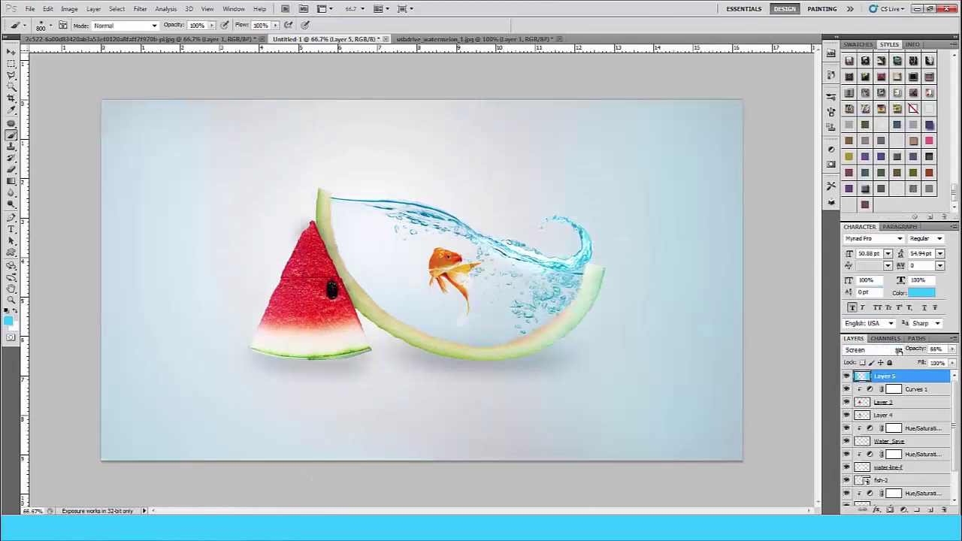